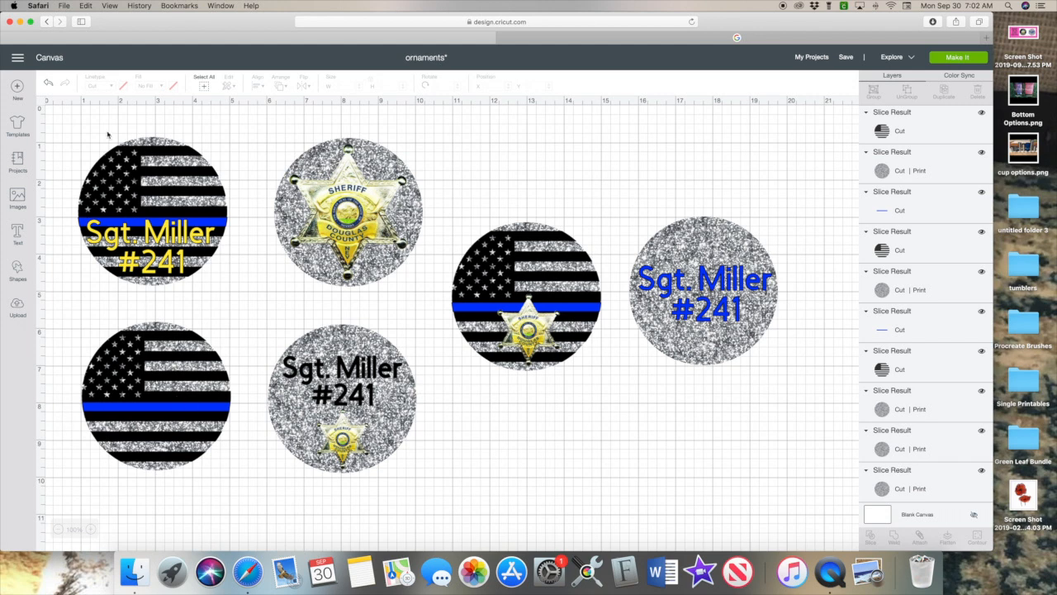
Group the six finished ornament circles, collapse the group's layers and hide it.
drag(81, 132, 837, 426)
click(873, 91)
click(866, 114)
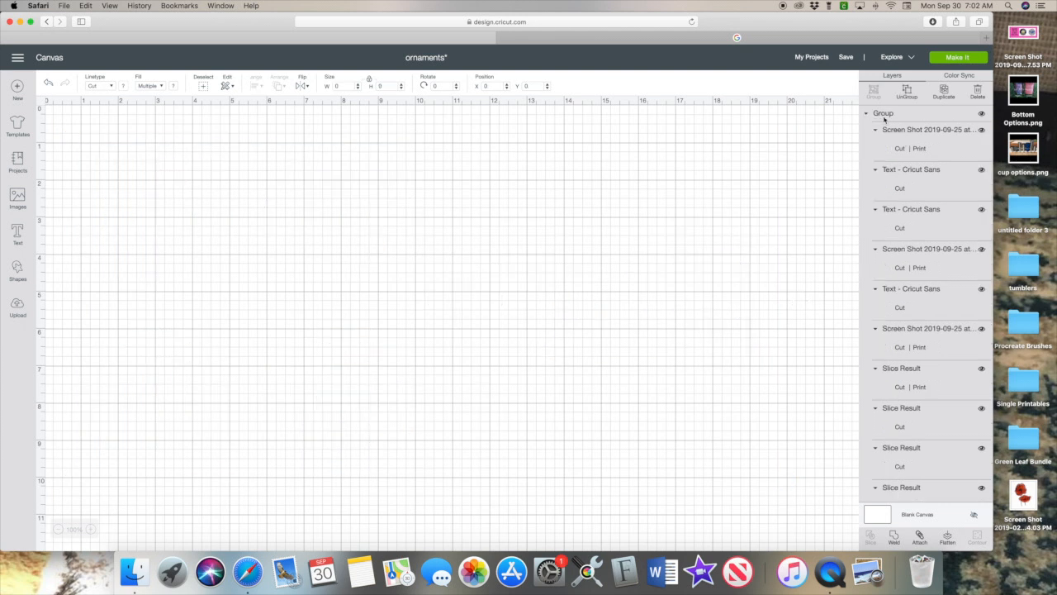
click(980, 114)
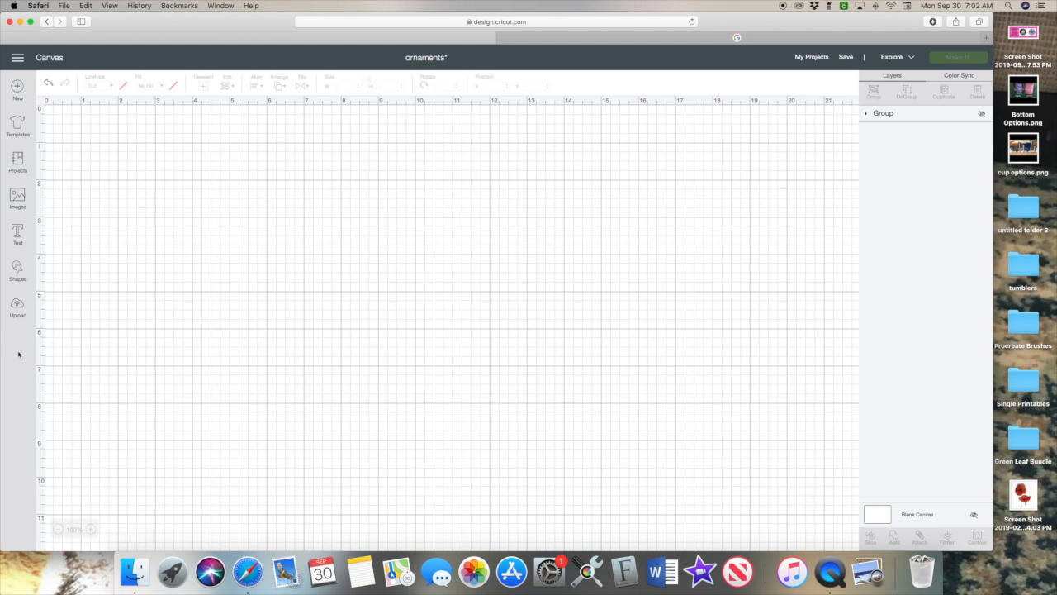
Add a Circle shape and resize it to 4 x 4 inches.
click(18, 267)
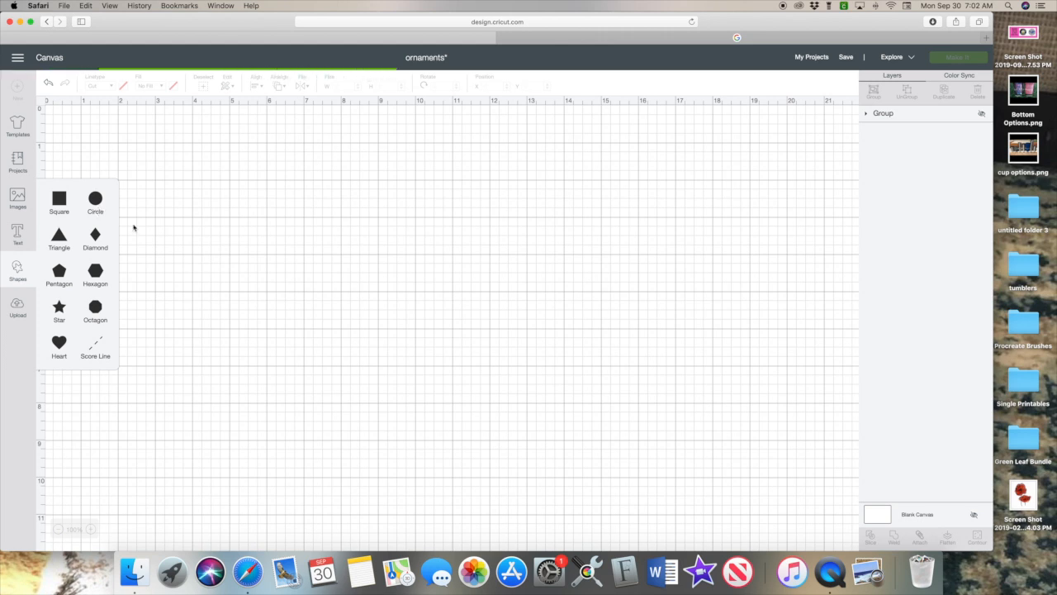
click(194, 226)
drag(223, 285, 256, 318)
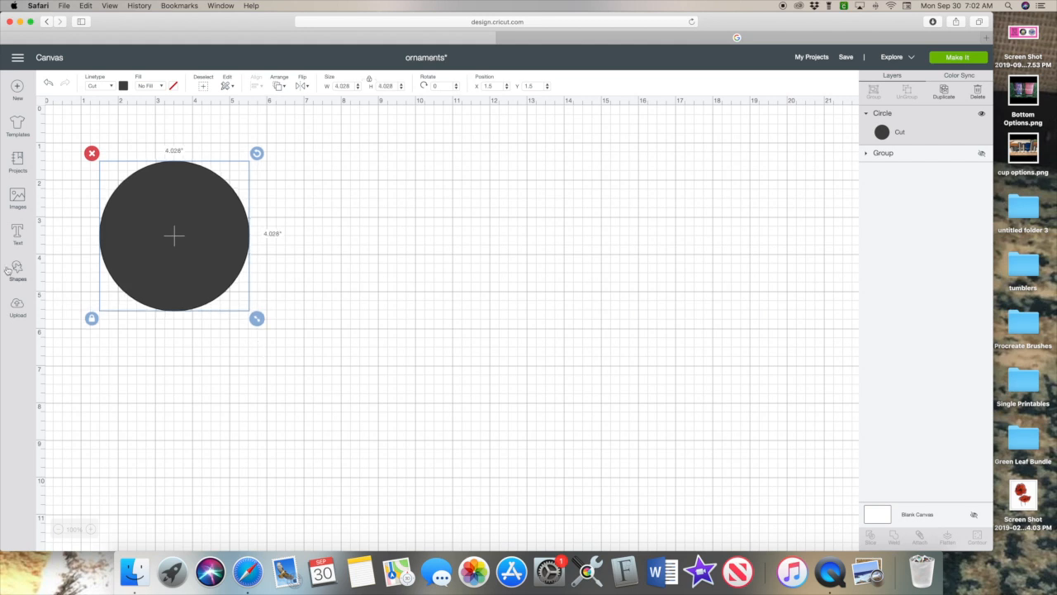
drag(257, 318, 259, 323)
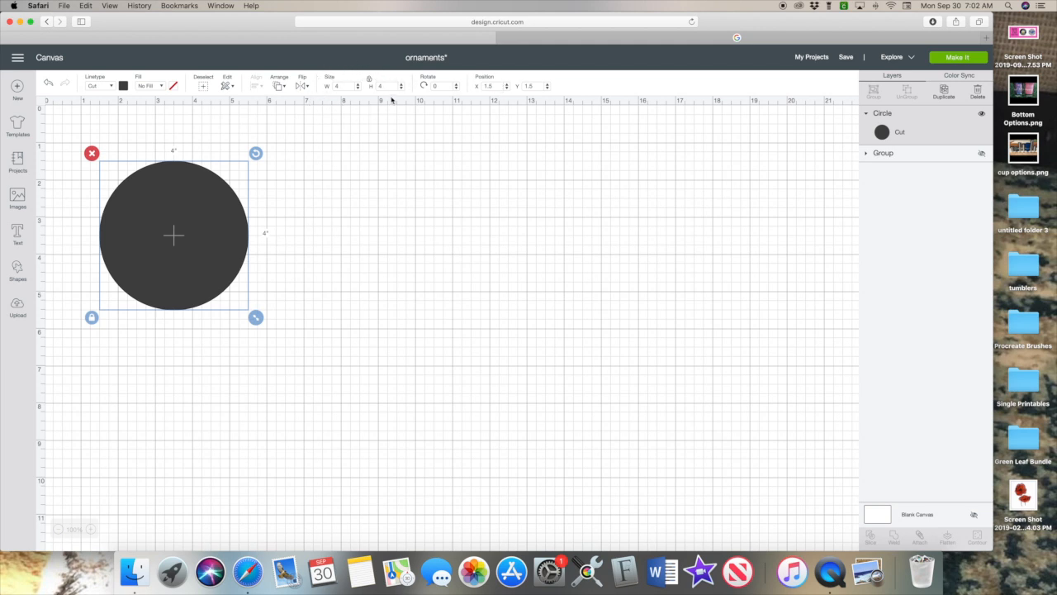
Reselect the new circle and nudge it slightly upward.
click(359, 169)
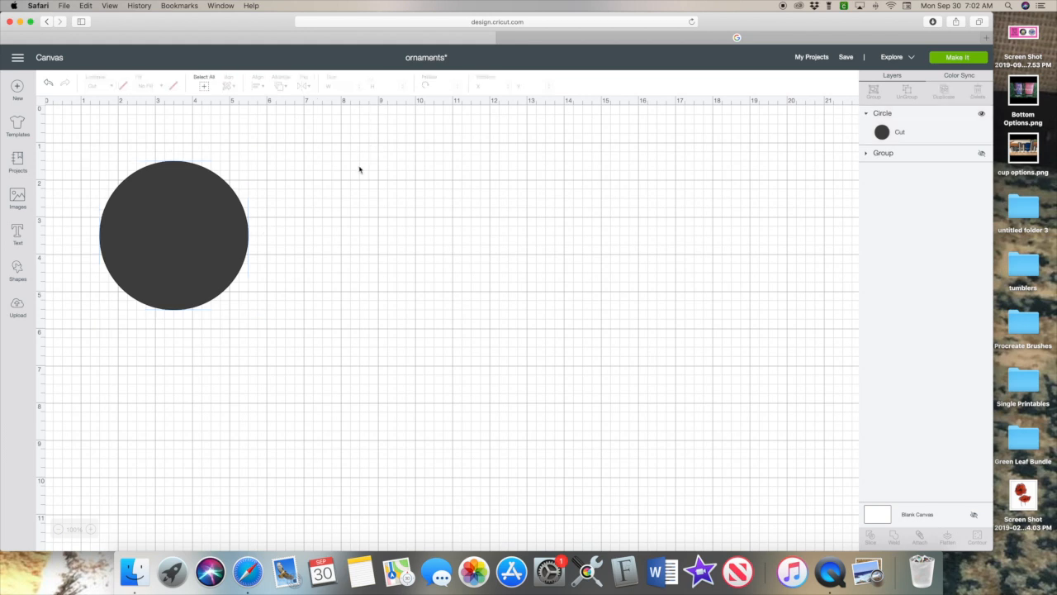
click(180, 216)
drag(172, 231, 175, 228)
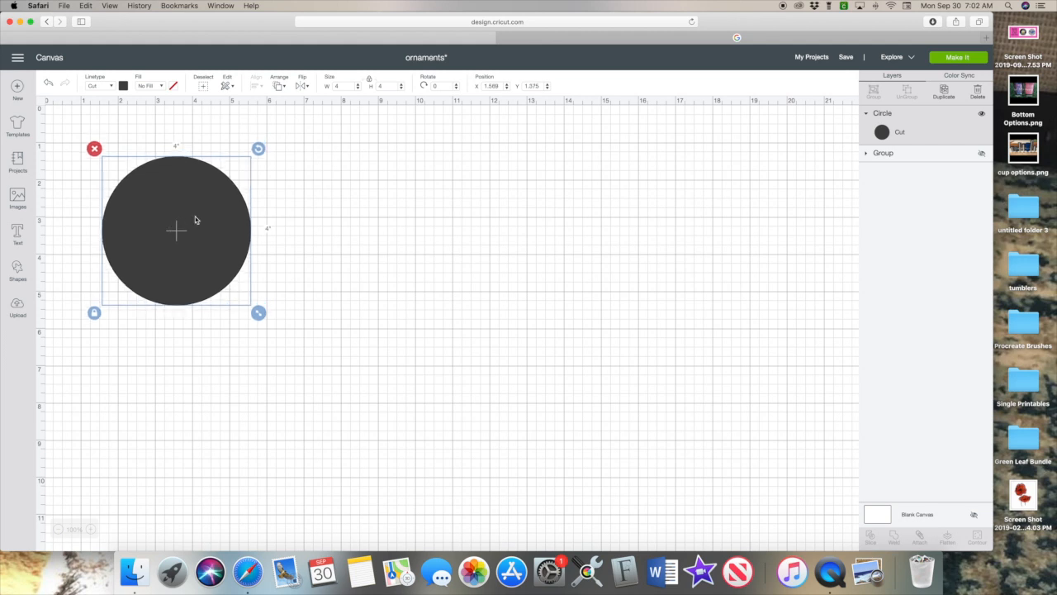
Show the ornament group and move it below the circle to about X 2.488, Y 5.889.
click(981, 154)
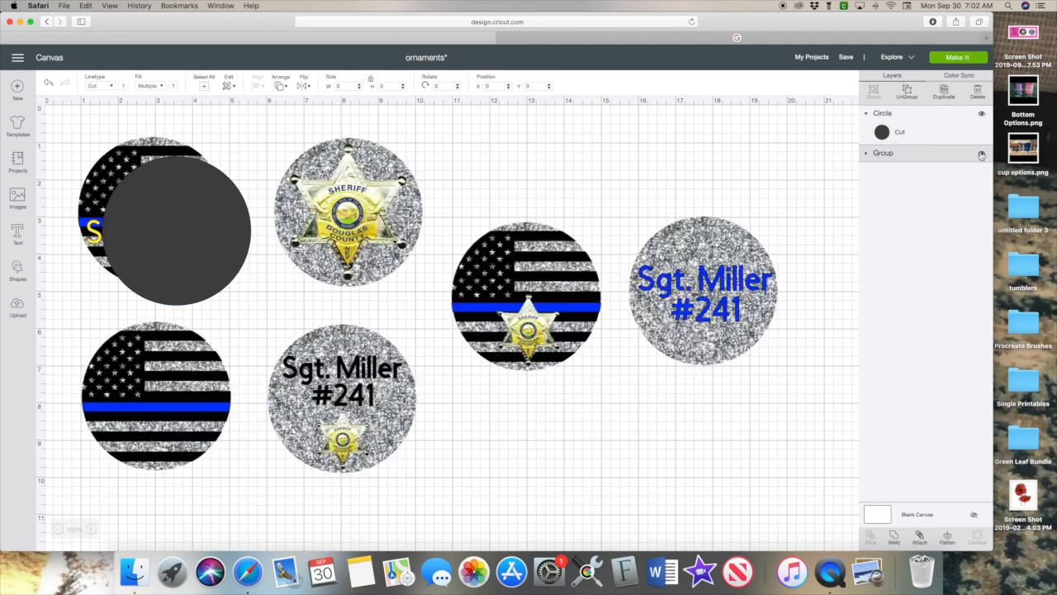
drag(109, 299, 155, 402)
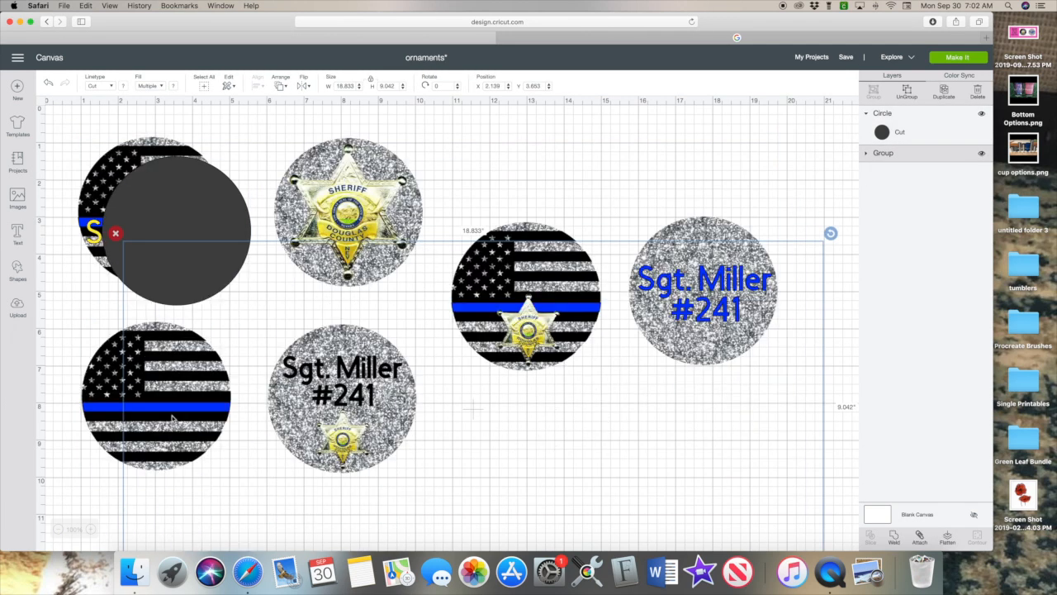
drag(230, 350, 250, 389)
scroll(261, 389, down, 2)
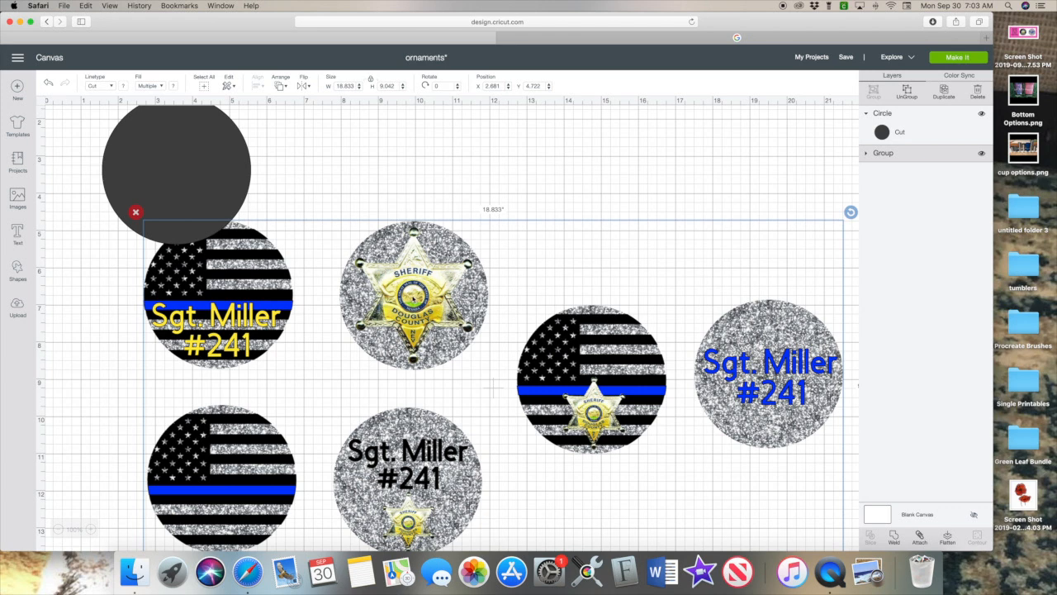
drag(493, 388, 521, 427)
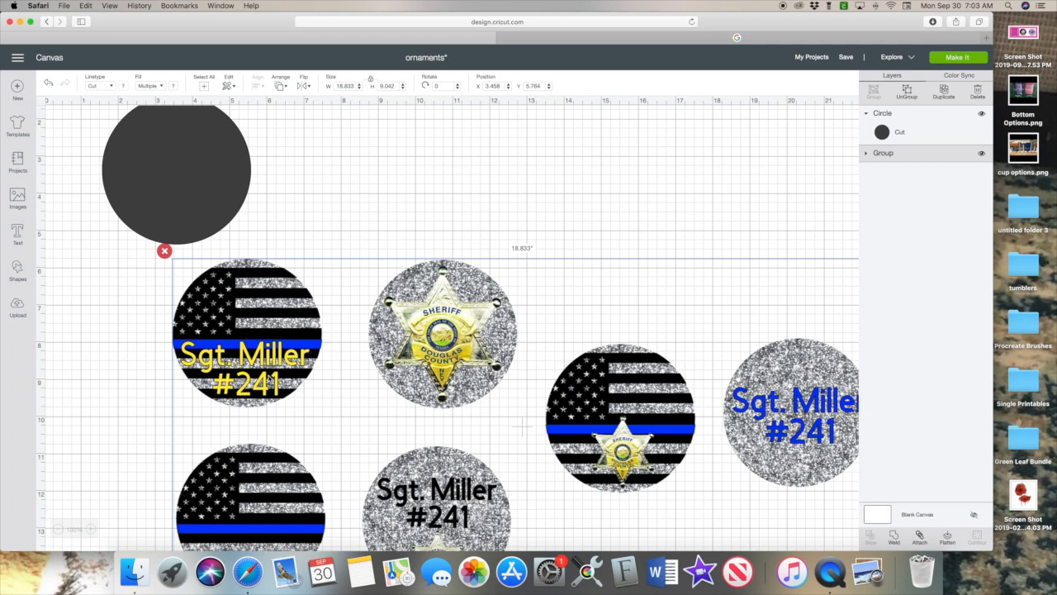
mouse_move(219, 311)
mouse_down()
mouse_move(221, 342)
mouse_move(225, 310)
mouse_up()
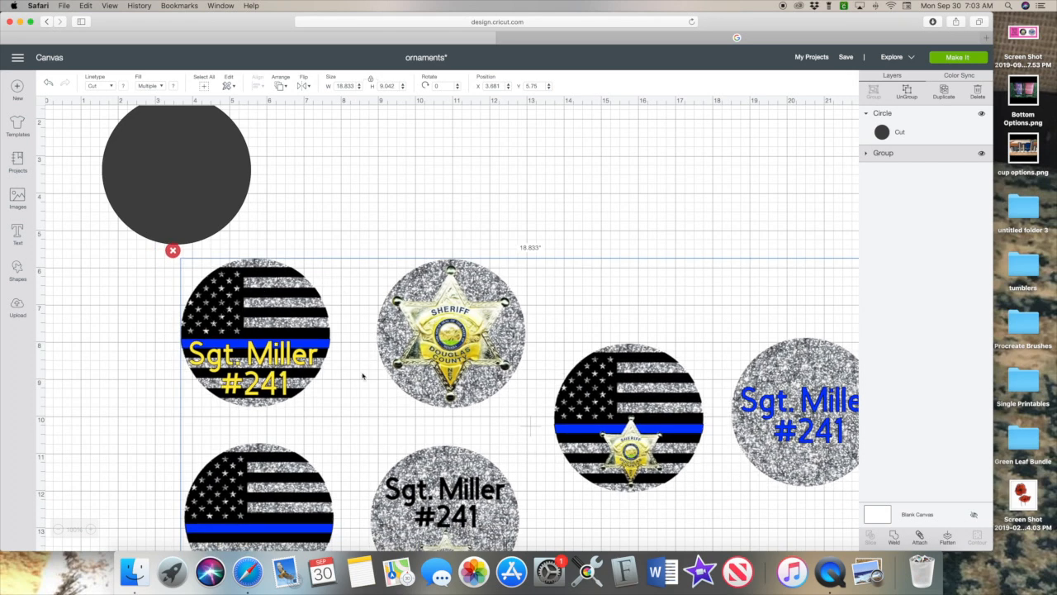
scroll(404, 397, down, 3)
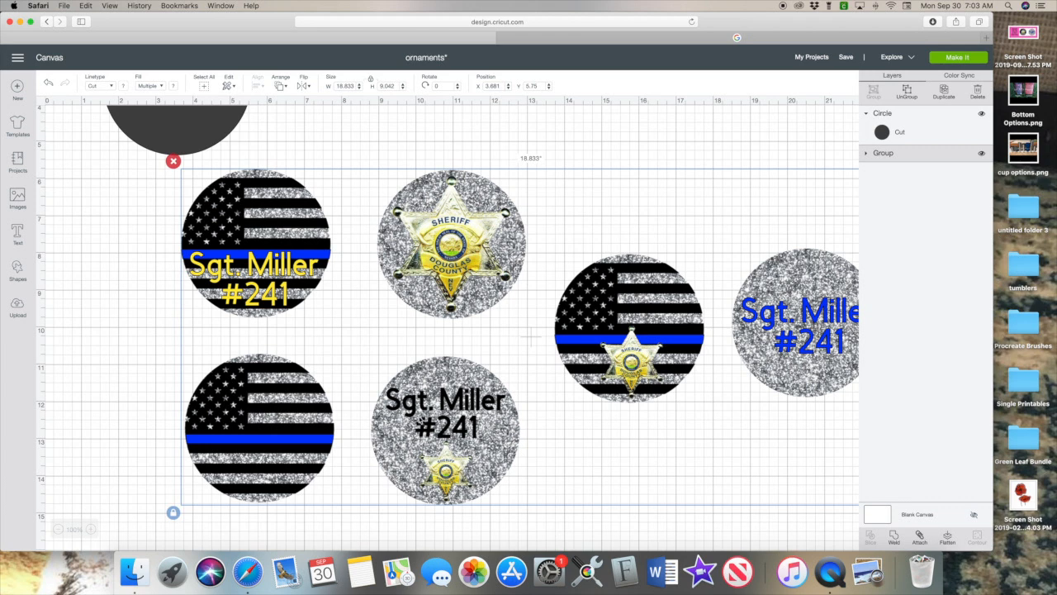
drag(530, 337, 487, 342)
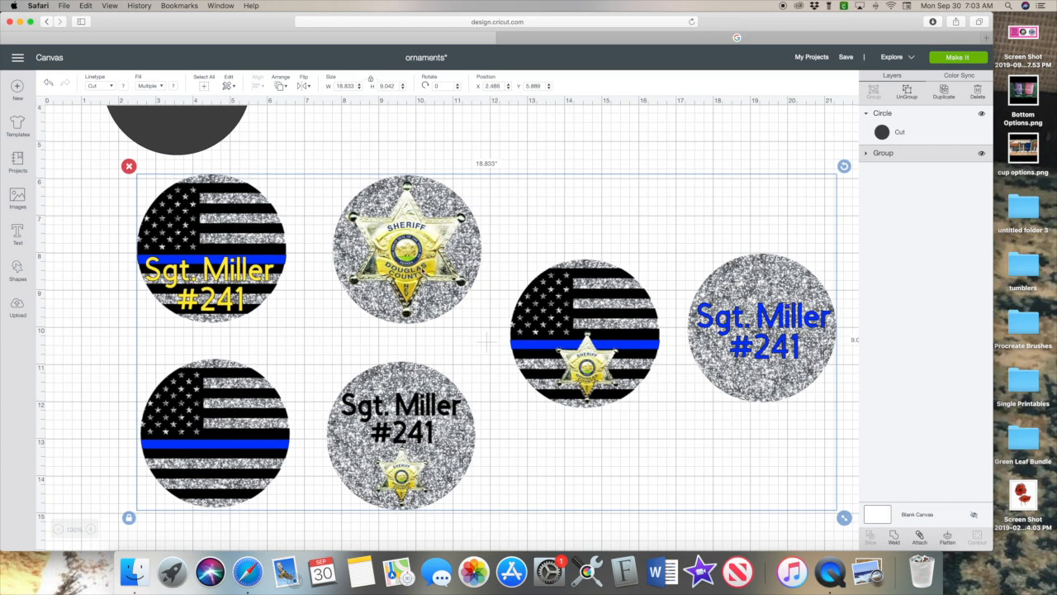
Hide the ornament group again and reselect the 4-inch circle.
click(981, 153)
scroll(169, 232, up, 5)
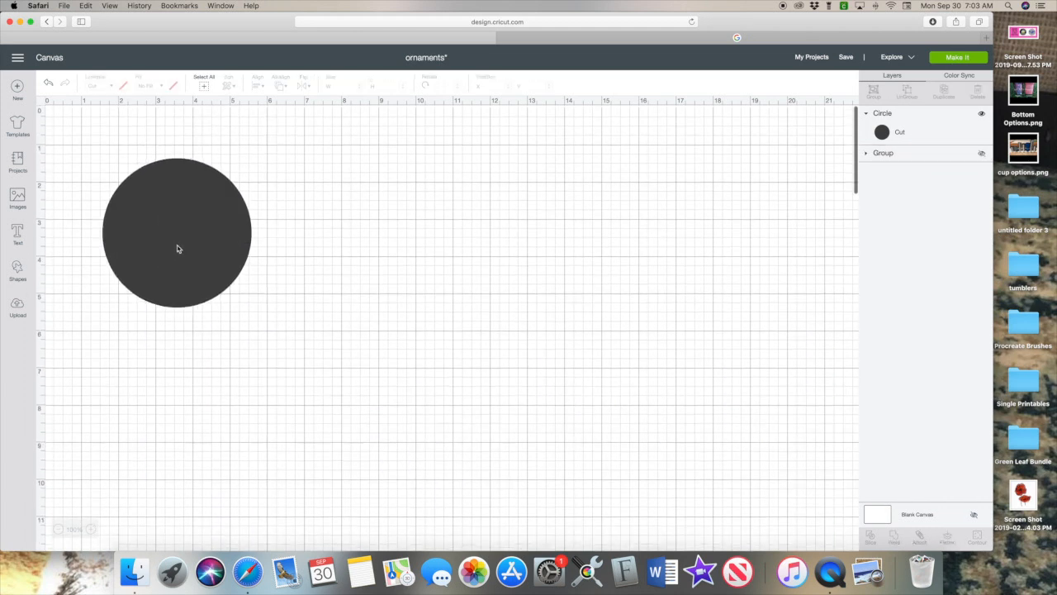
click(191, 262)
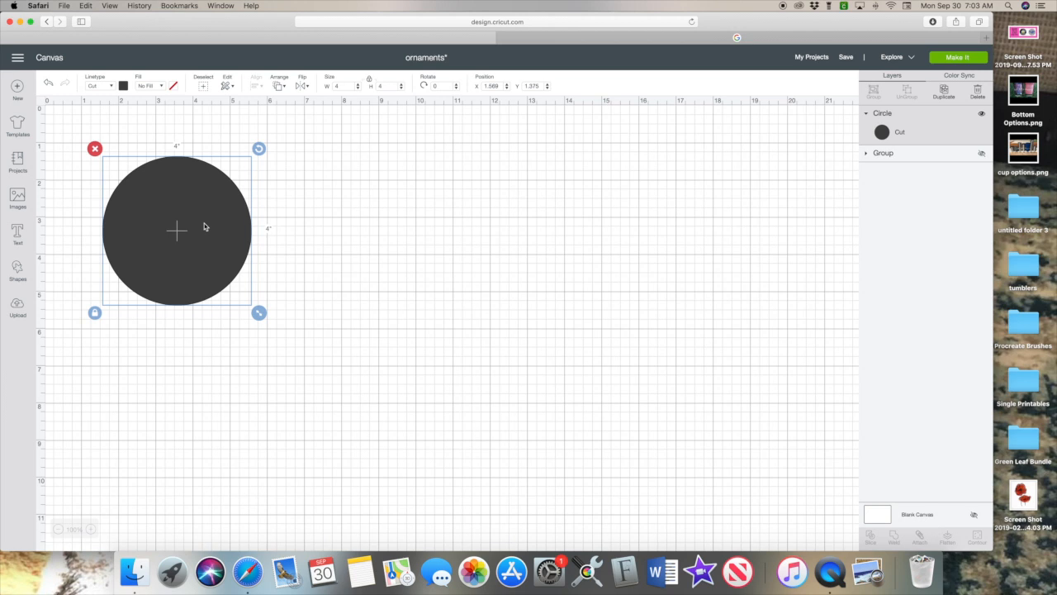
Open a large preview of the first 'silver glitter background' Google Images result.
click(768, 36)
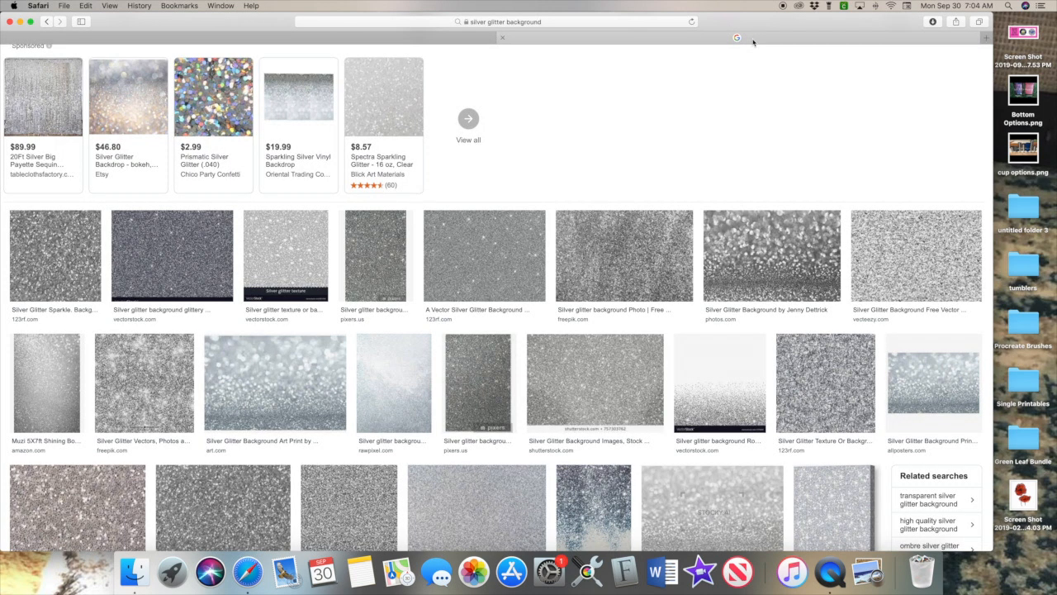
click(55, 261)
scroll(124, 206, up, 3)
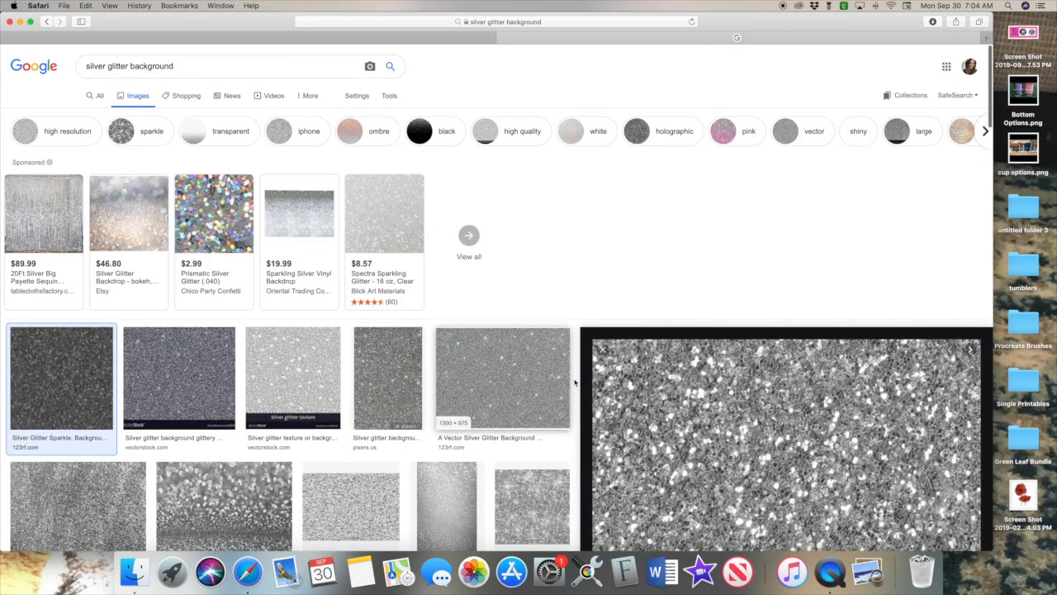
scroll(582, 393, down, 3)
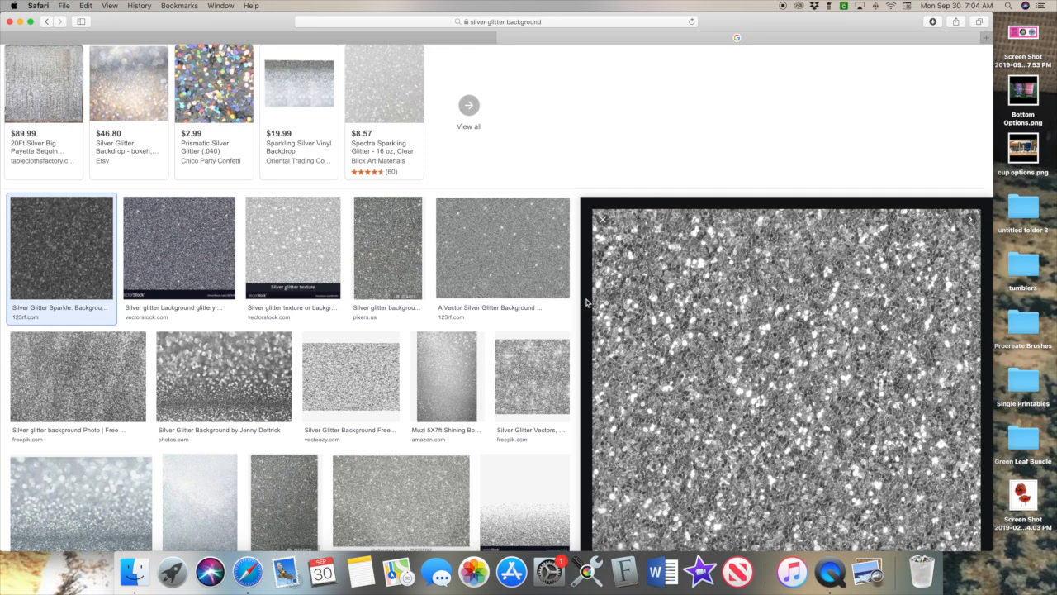
Screenshot the glitter preview region with Cmd+Shift+4 and return to Cricut.
key(super+shift+4)
drag(626, 244, 958, 537)
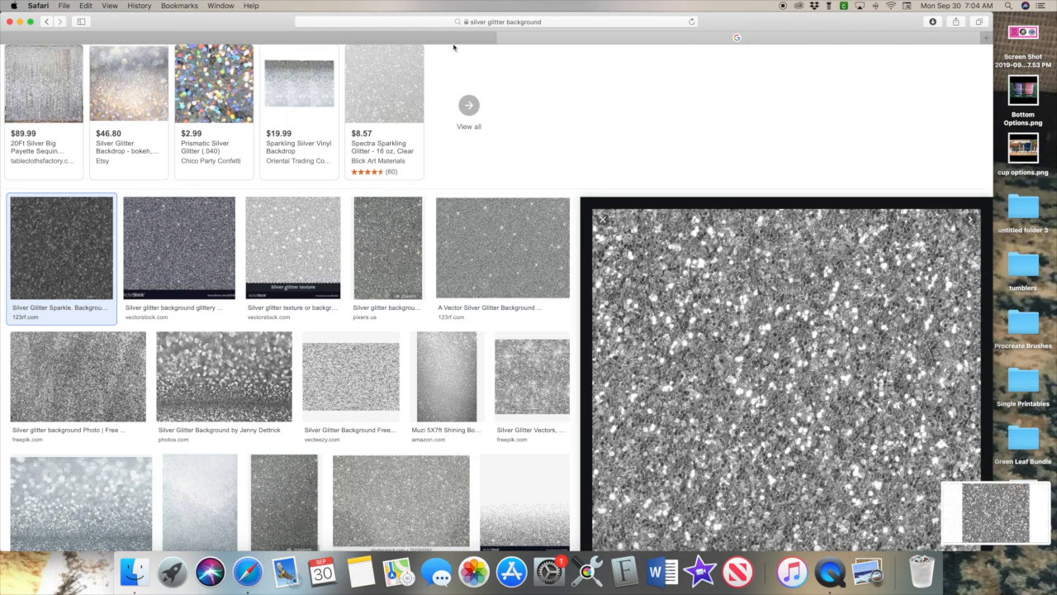
click(450, 38)
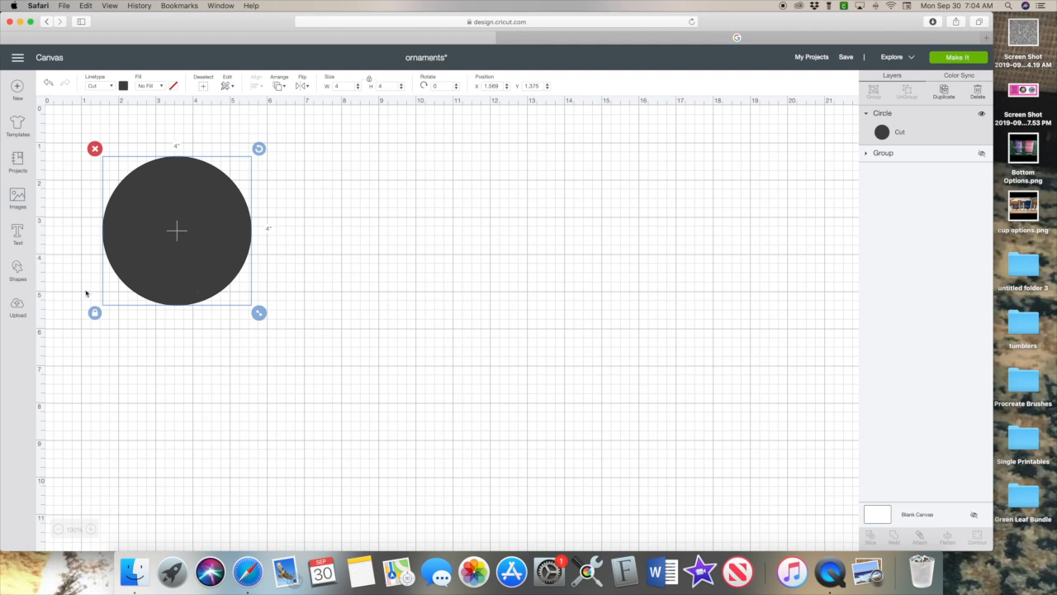
Upload the glitter screenshot as a complex image, no erasing, saved as Print Then Cut.
click(18, 308)
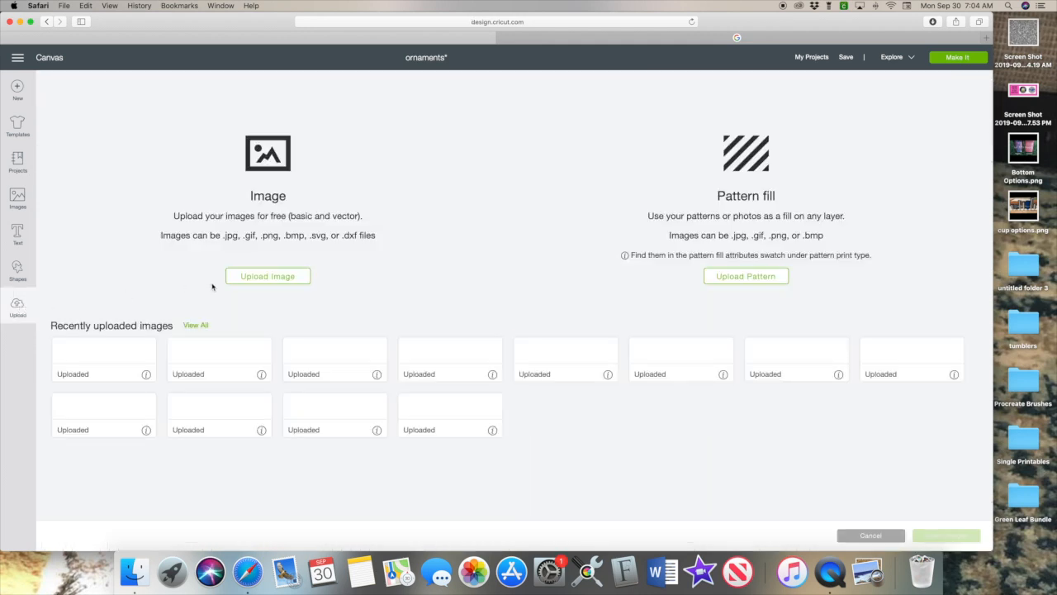
click(266, 208)
drag(1023, 33, 536, 224)
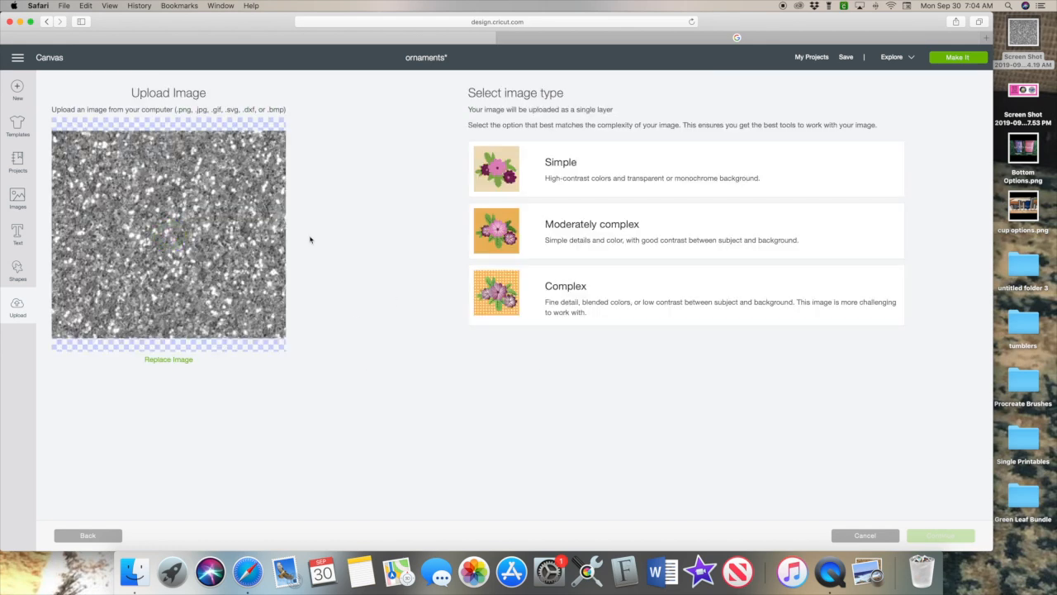
click(561, 303)
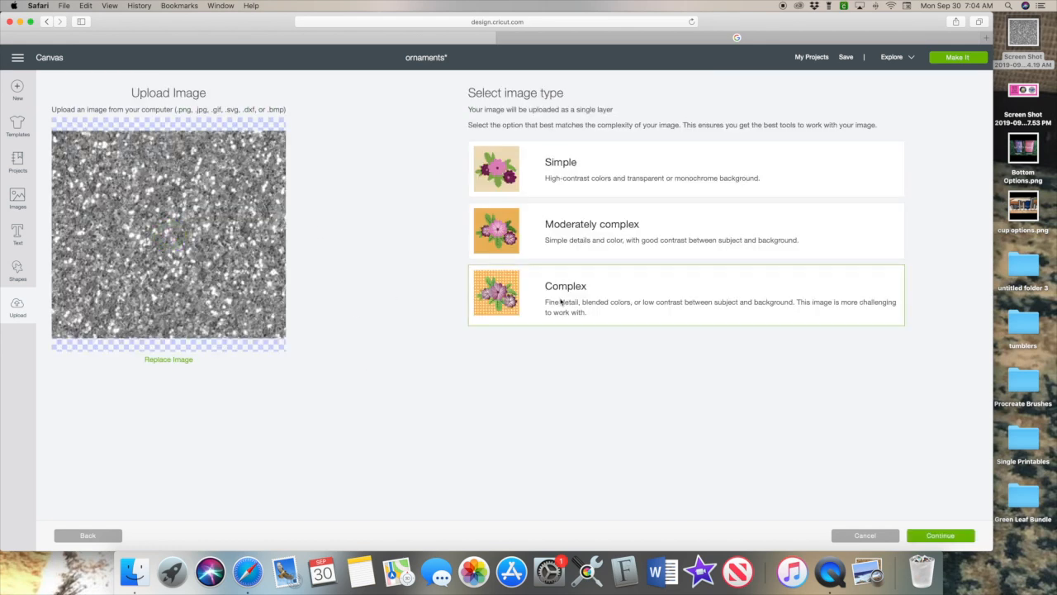
click(934, 537)
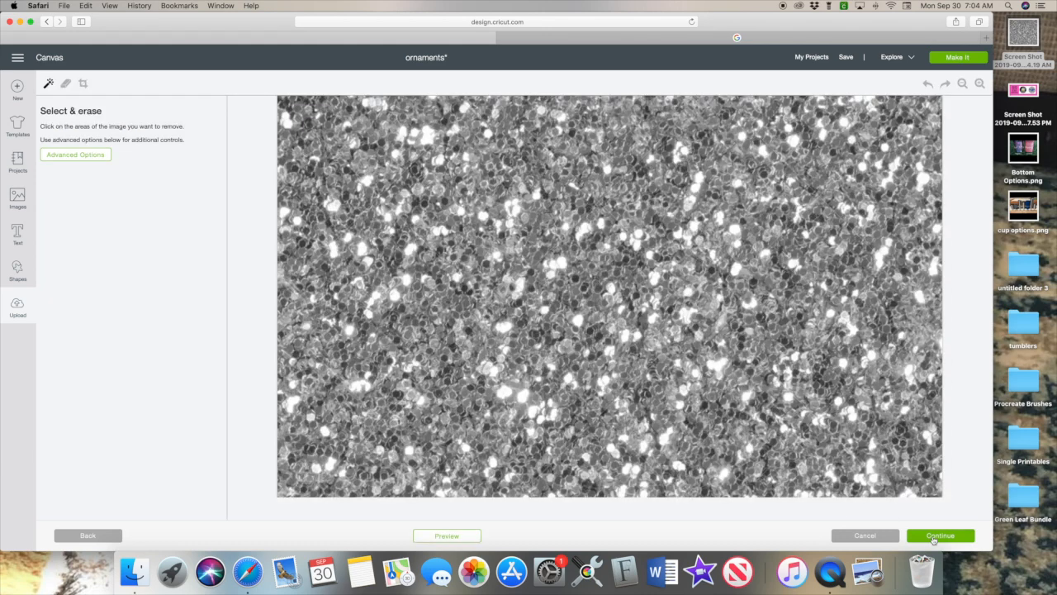
click(939, 535)
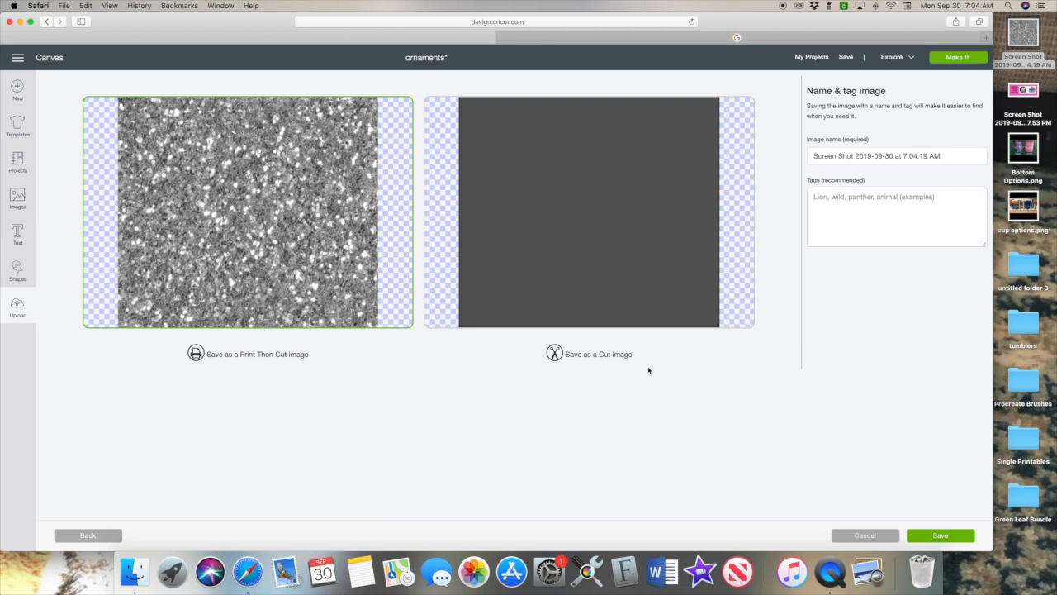
click(966, 538)
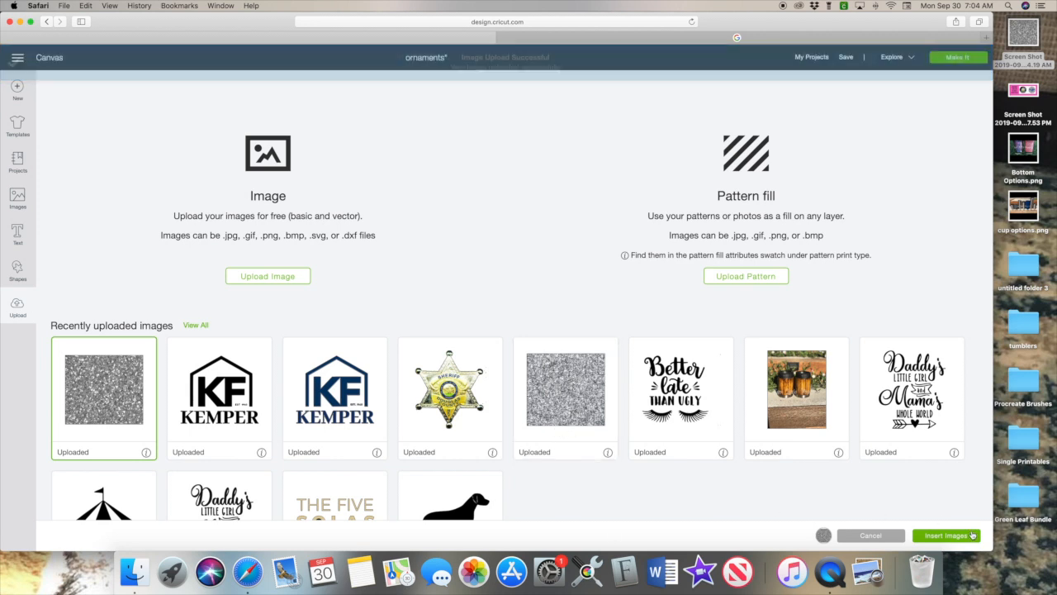
Select only the new glitter image and insert it as a 12.833 x 11.881-inch layer.
click(542, 411)
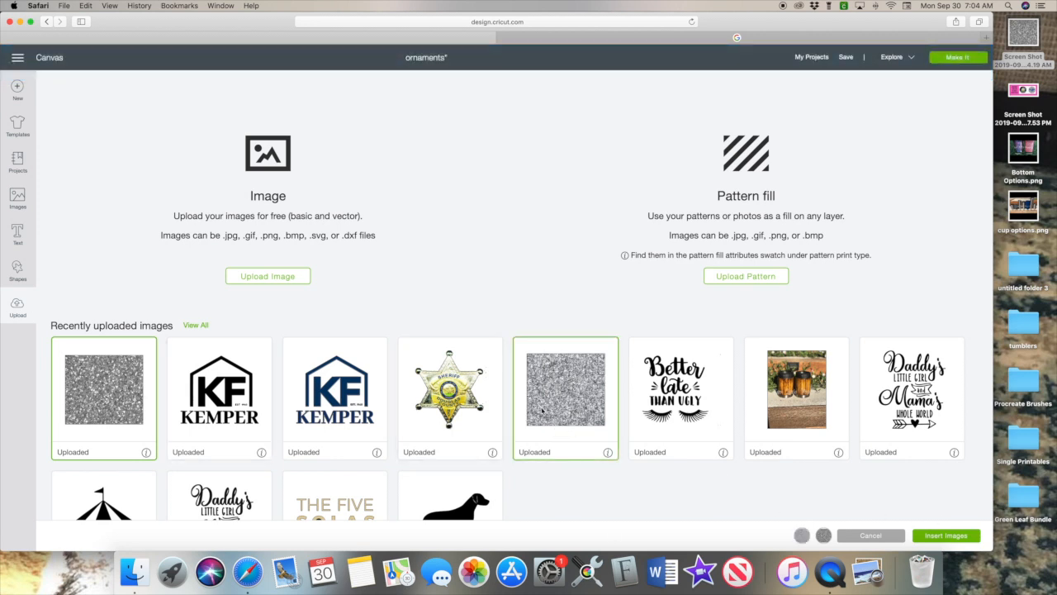
click(59, 386)
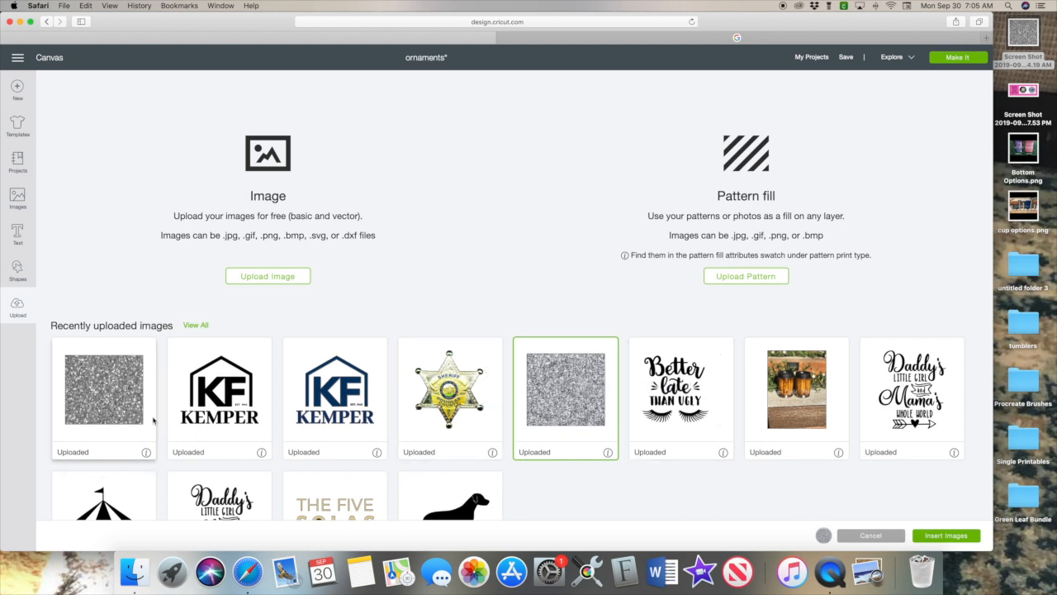
click(538, 392)
click(579, 405)
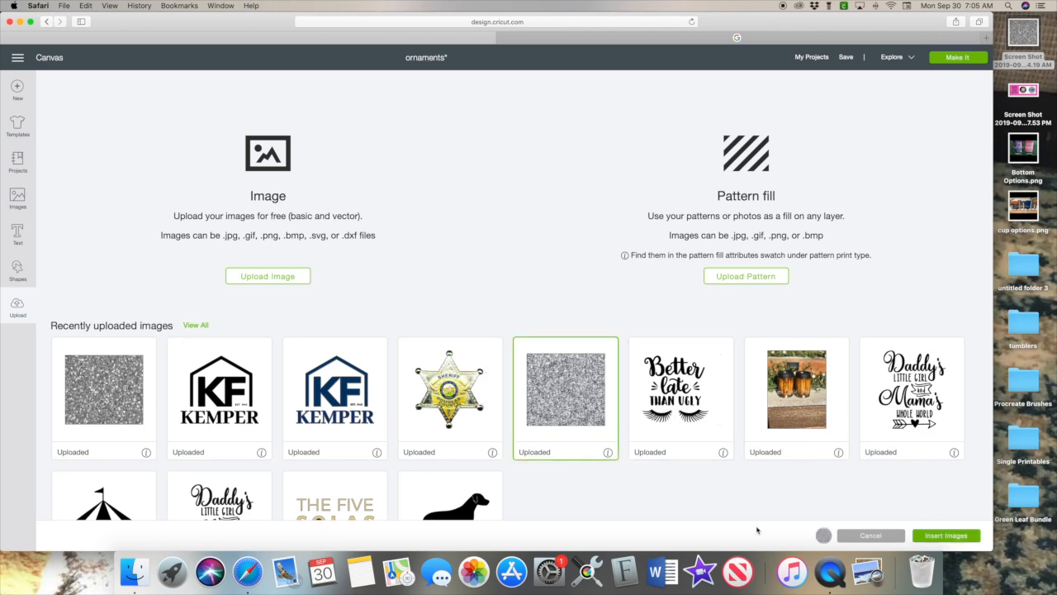
click(943, 536)
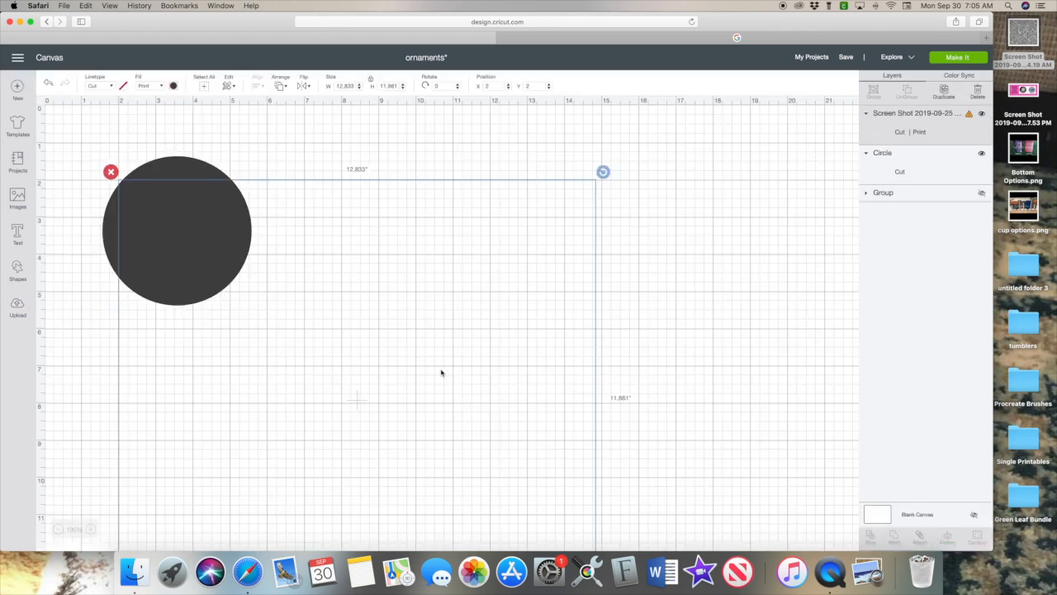
Shrink the glitter image to 5.264 x 4.865 inches and place it over the dark circle.
scroll(446, 380, down, 5)
drag(603, 495, 338, 309)
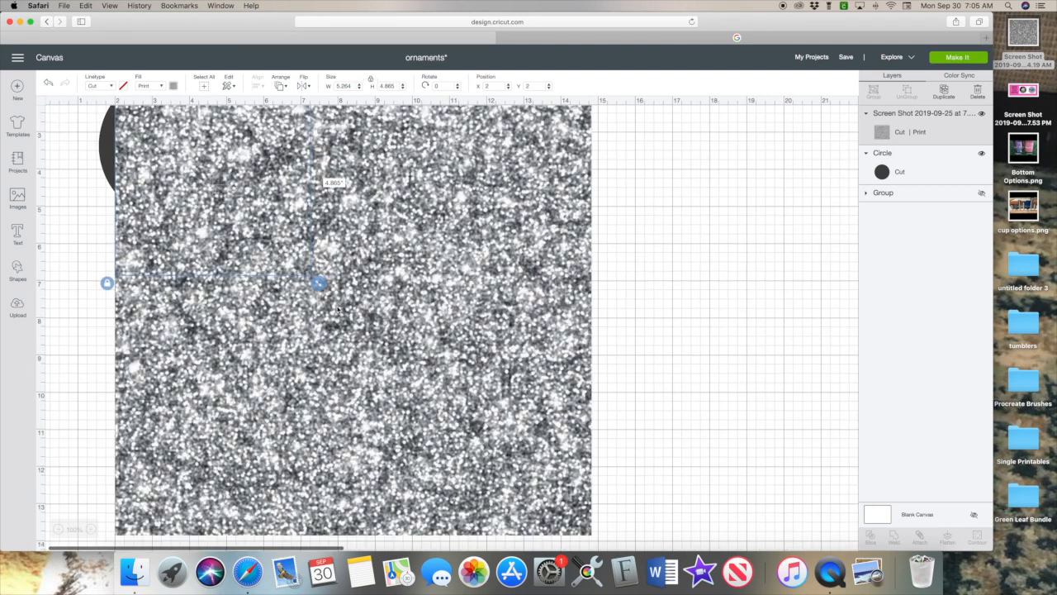
scroll(334, 318, up, 2)
drag(273, 304, 186, 287)
scroll(212, 352, up, 1)
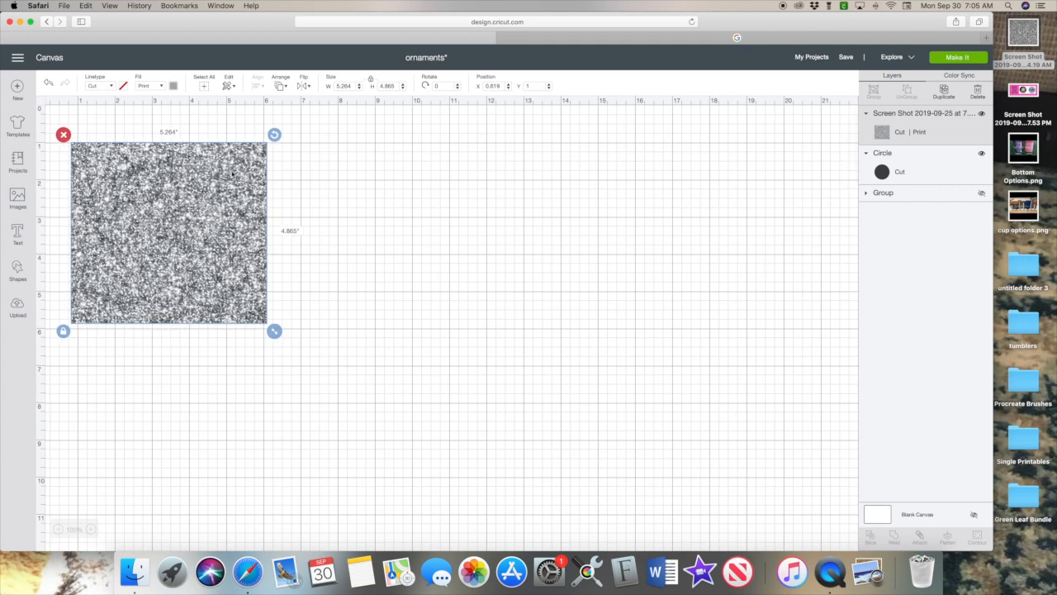
mouse_move(188, 242)
mouse_down()
mouse_move(198, 256)
mouse_move(193, 231)
mouse_move(188, 239)
mouse_up()
click(189, 361)
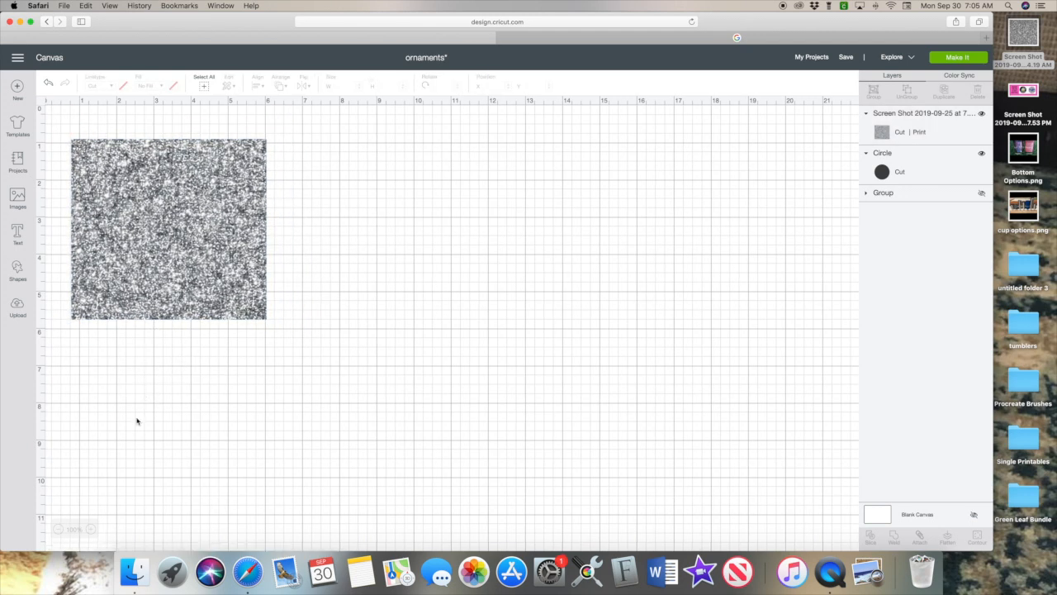
drag(124, 433, 250, 126)
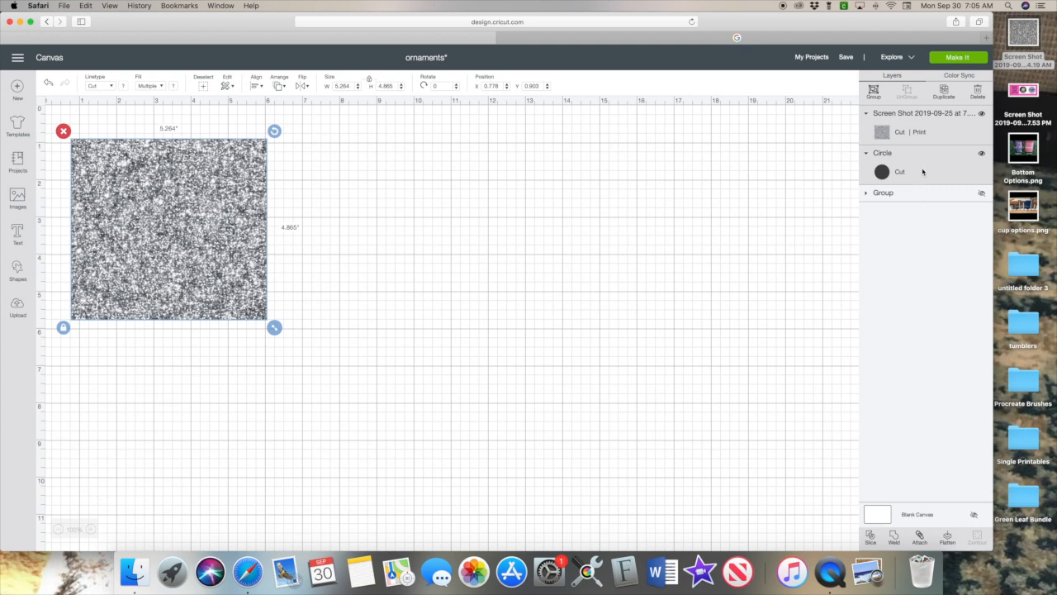
Select the glitter Screen Shot and Circle layers together and Slice them into three results.
click(803, 251)
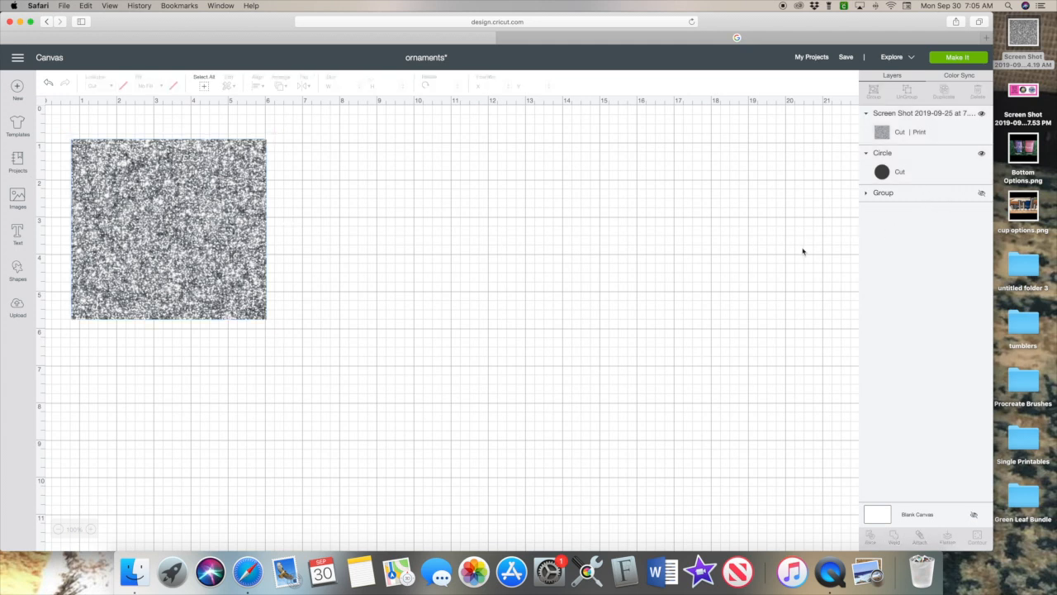
click(933, 158)
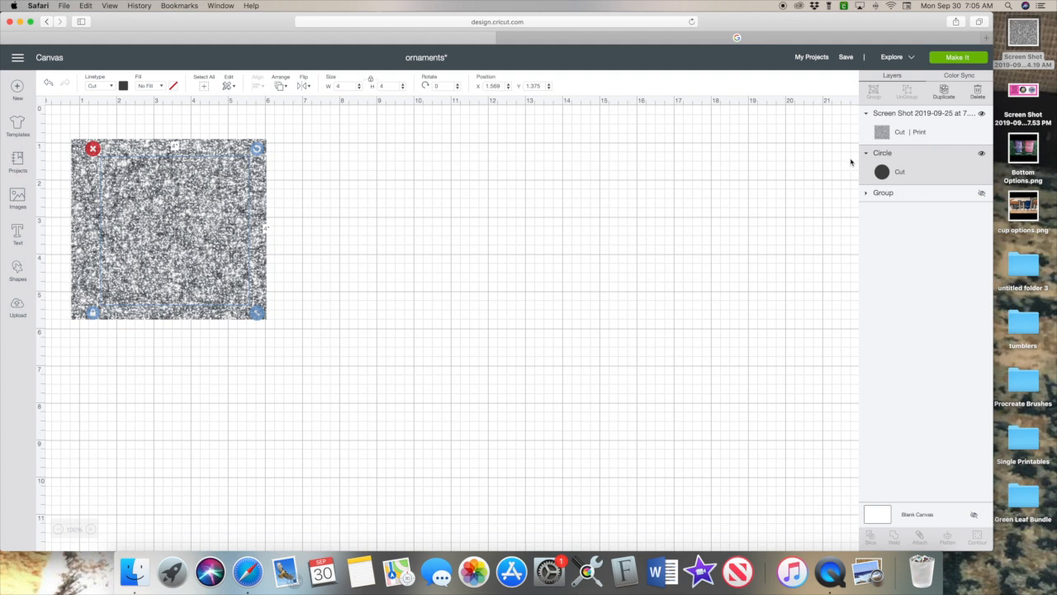
click(911, 134)
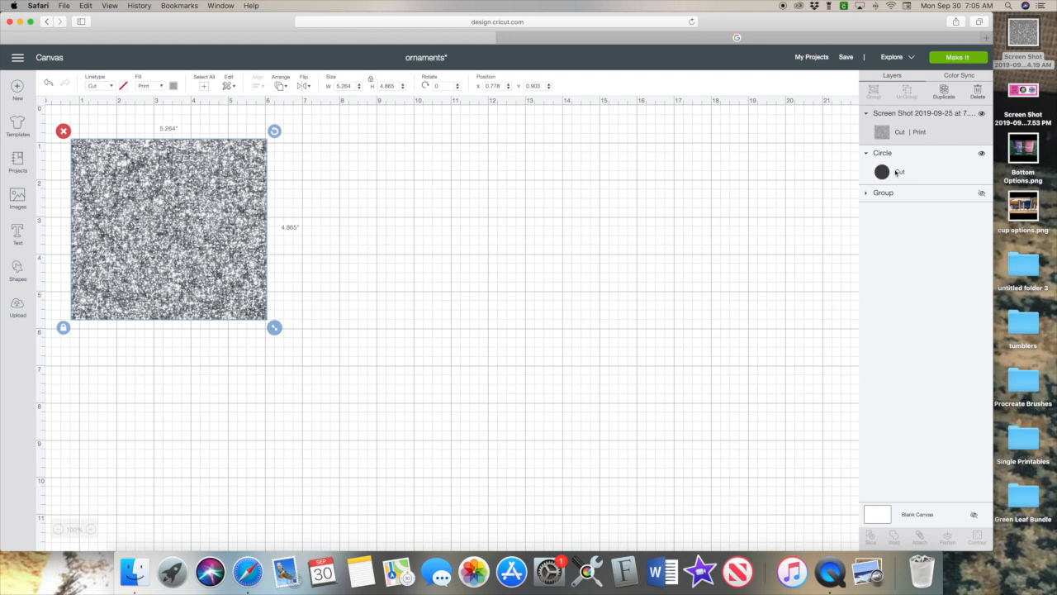
click(836, 186)
click(902, 137)
shift+click(905, 158)
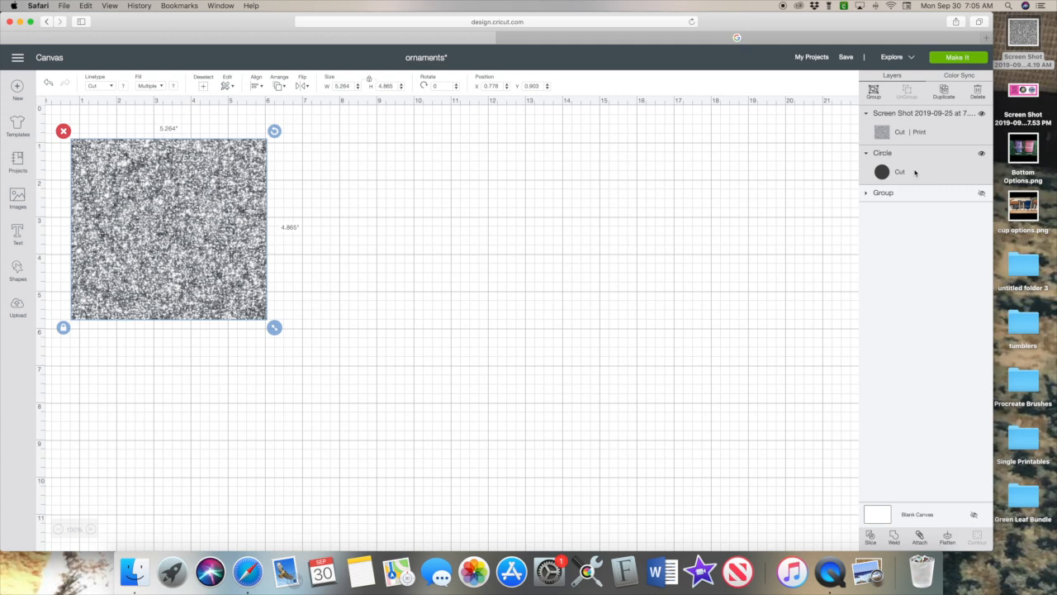
click(633, 231)
drag(116, 400, 253, 145)
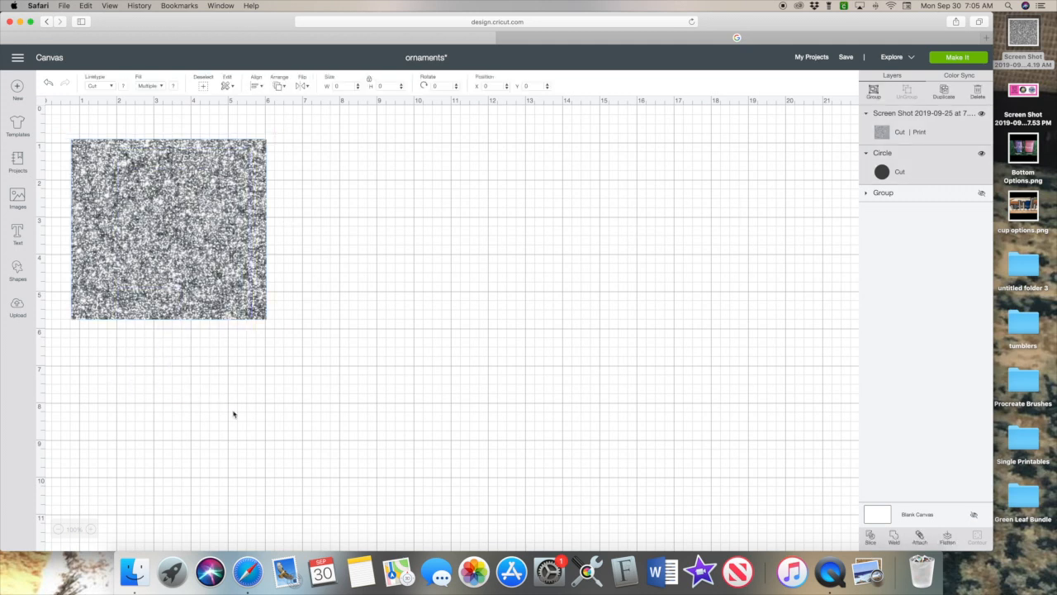
click(247, 257)
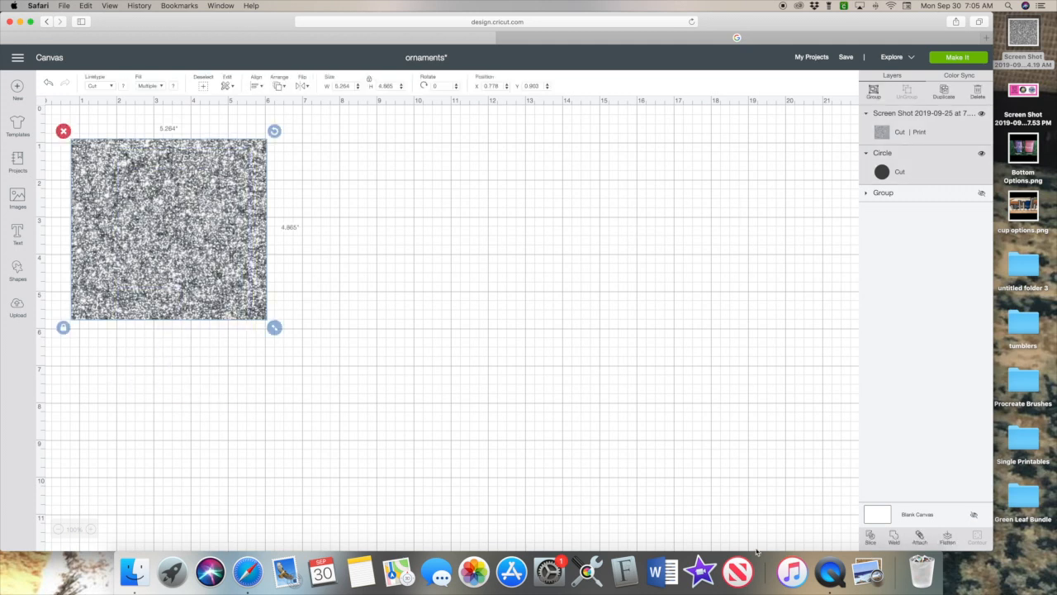
click(871, 538)
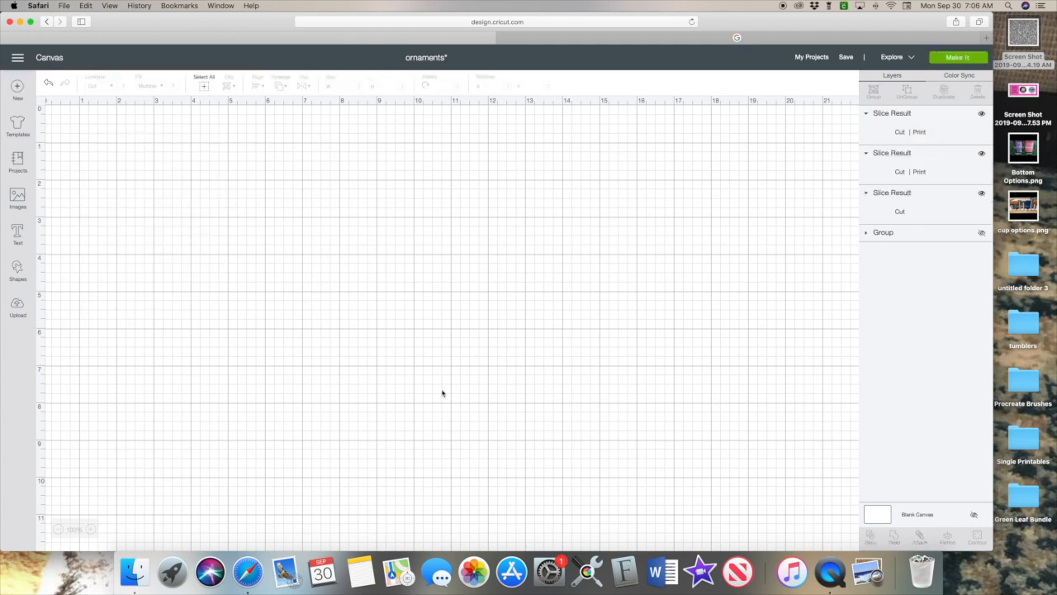
Delete the leftover glitter frame and dark circle, keeping the glitter circle at top-left.
drag(186, 238, 527, 246)
drag(260, 164, 341, 350)
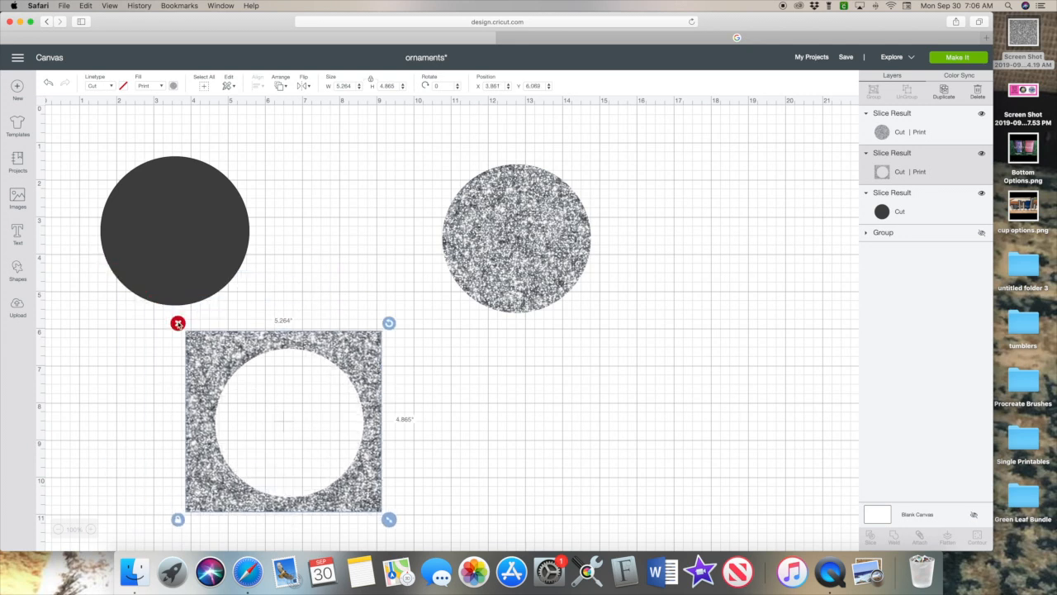
key(Delete)
click(177, 256)
key(Delete)
drag(558, 245, 257, 240)
Duplicate the glitter circle into six 4-inch copies arranged in pairs.
click(944, 91)
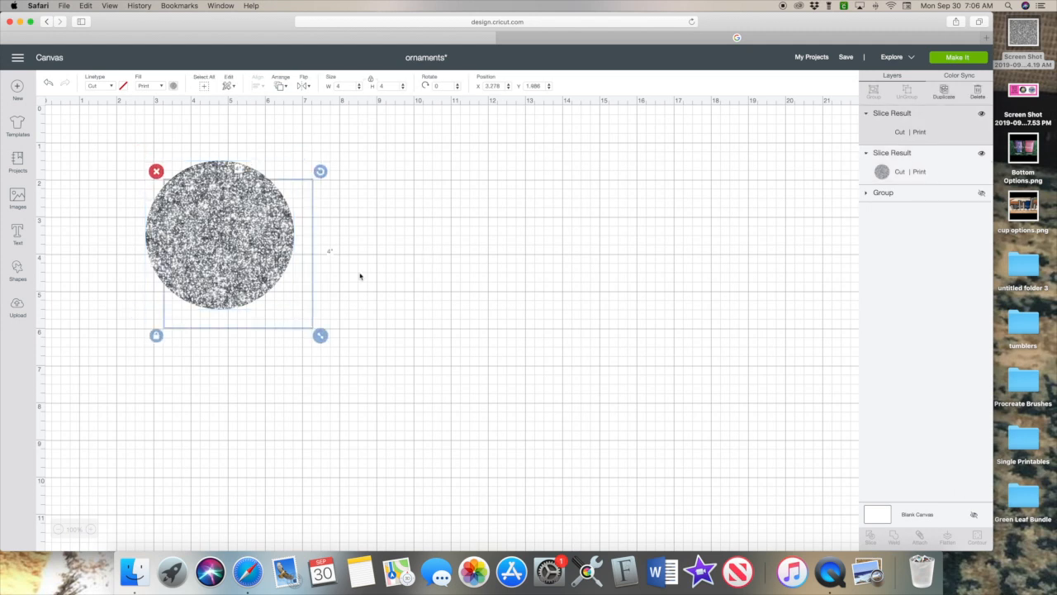
drag(252, 288, 401, 276)
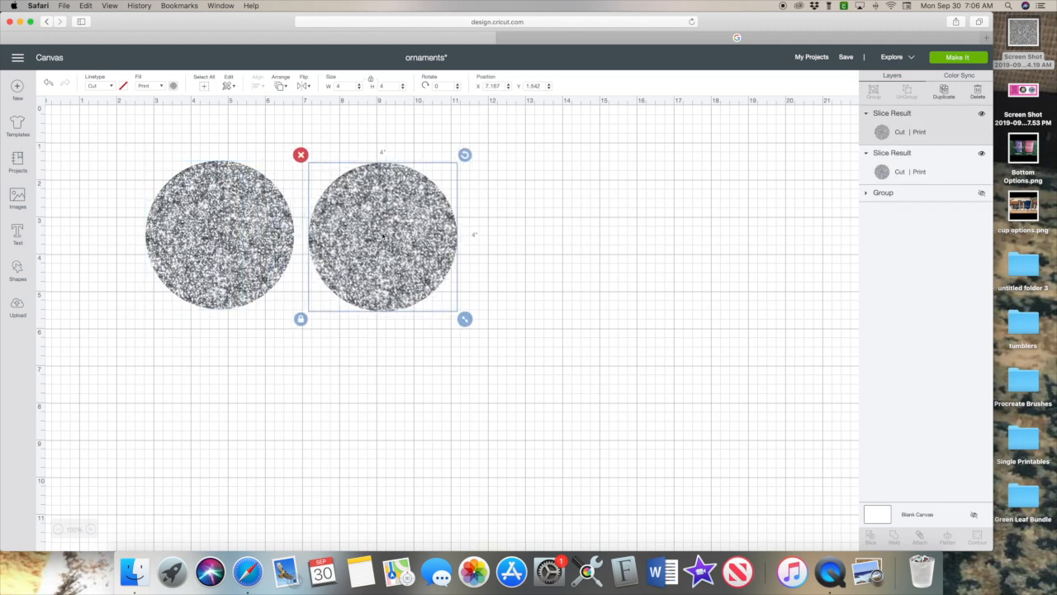
click(527, 234)
drag(157, 150, 724, 316)
click(788, 171)
click(942, 98)
click(507, 135)
Nudge the circle pairs and individual circles into even alignment.
drag(132, 199, 361, 238)
drag(121, 451, 340, 445)
click(517, 222)
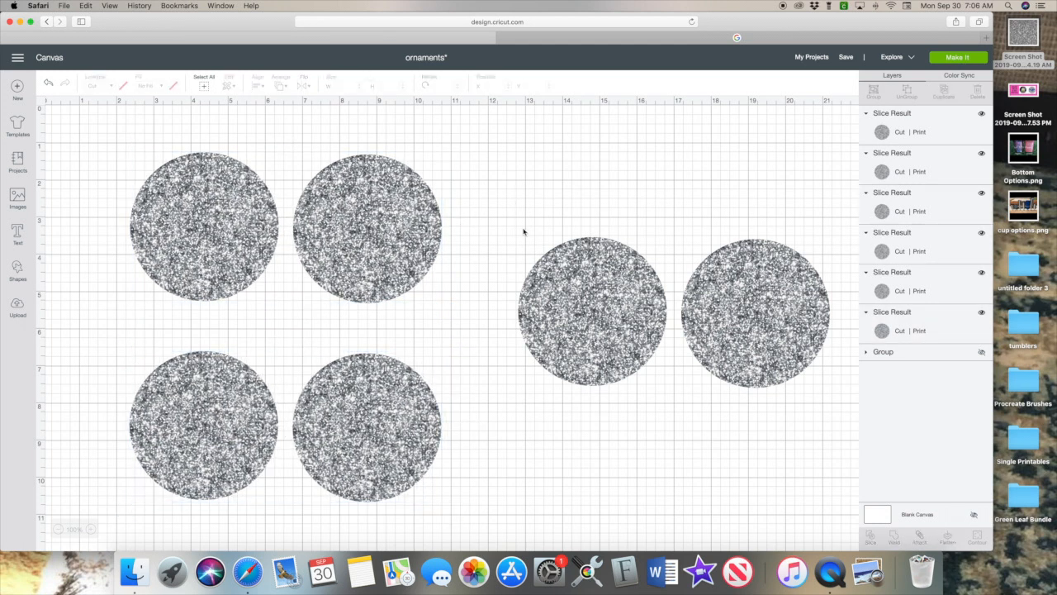
drag(624, 323, 624, 329)
click(75, 423)
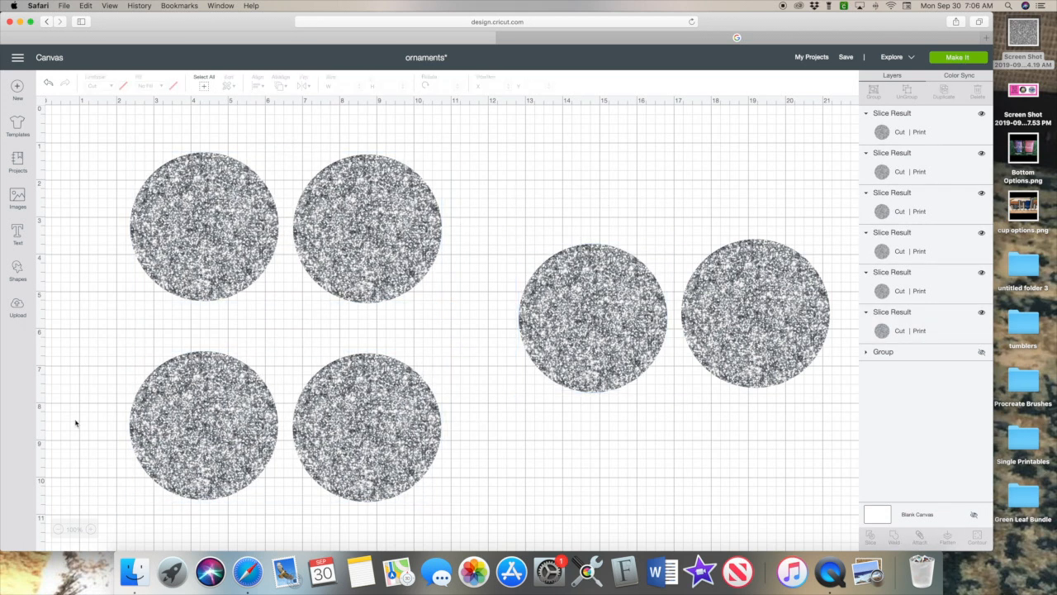
drag(350, 432, 353, 430)
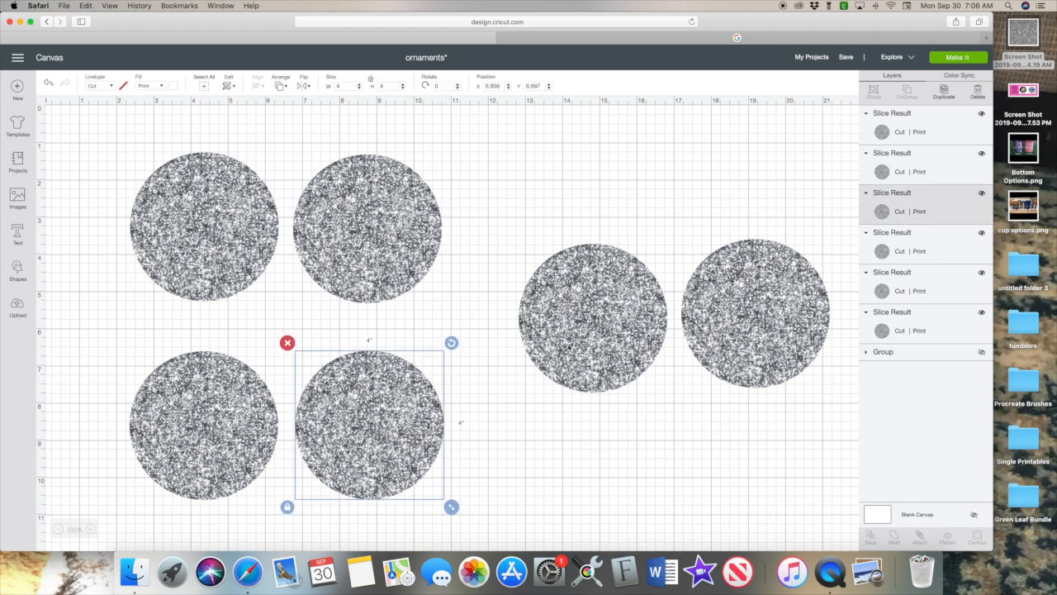
Insert the uploaded thin-blue-line flag image into the design.
click(18, 309)
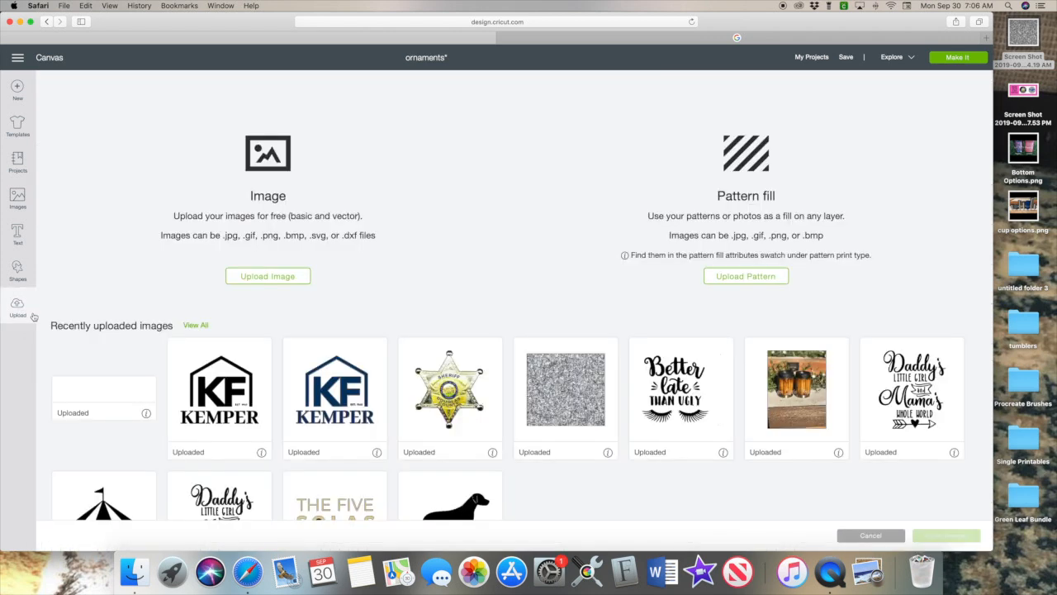
click(195, 325)
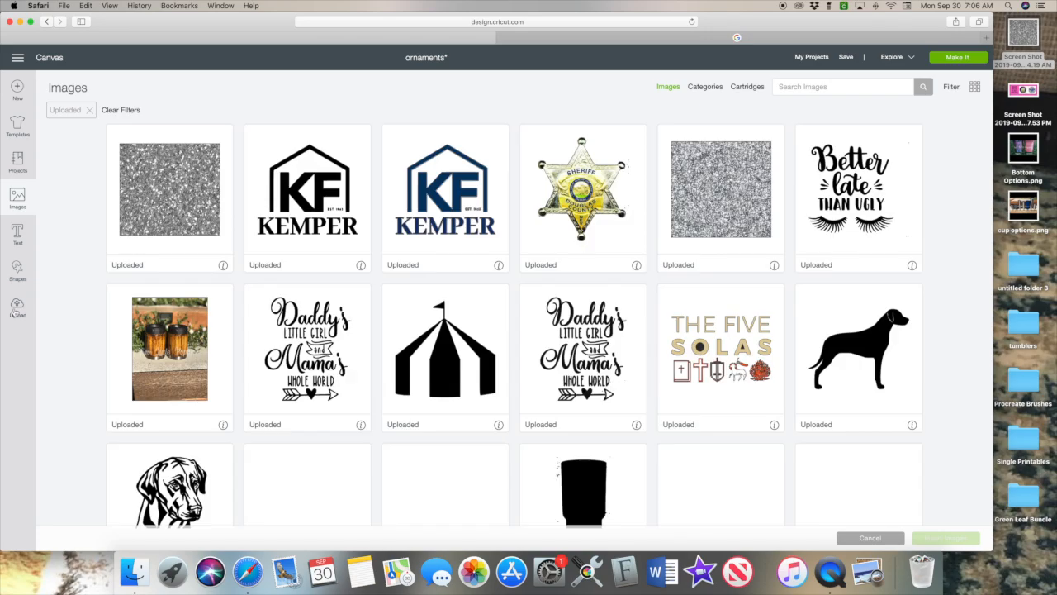
scroll(507, 380, down, 10)
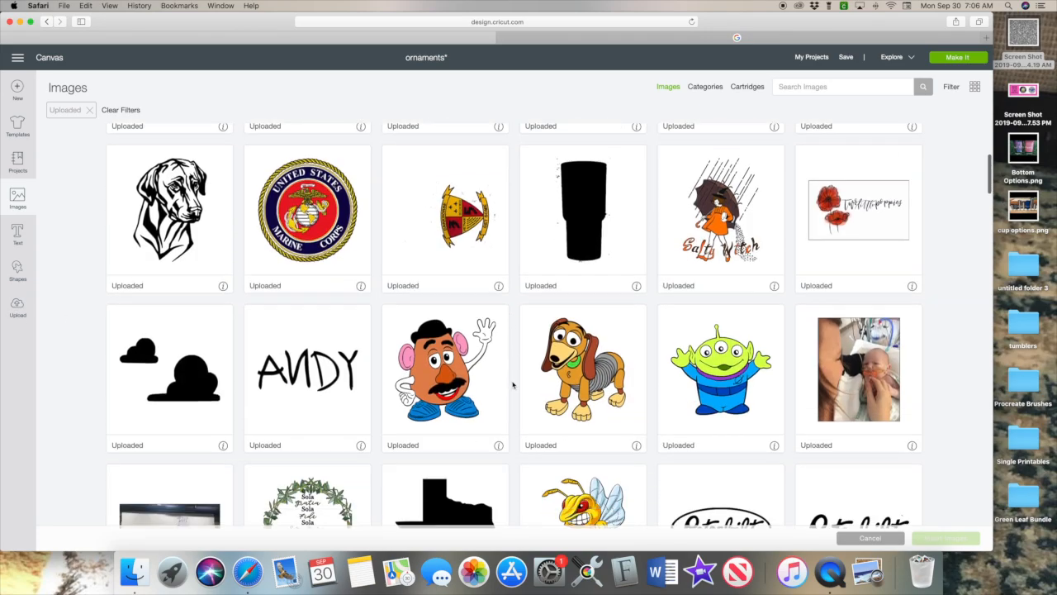
scroll(512, 385, down, 20)
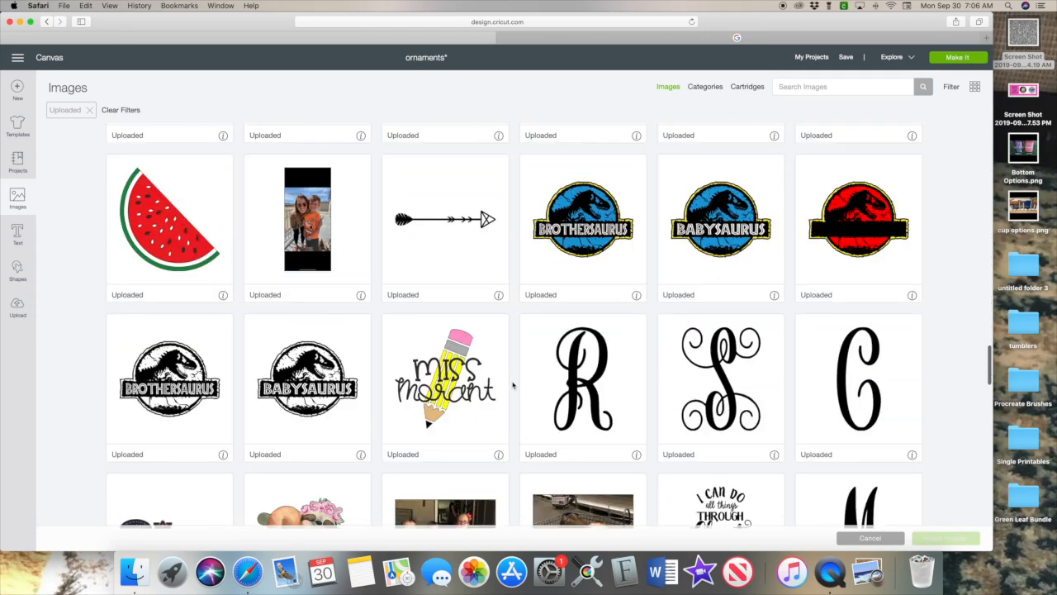
scroll(512, 384, down, 5)
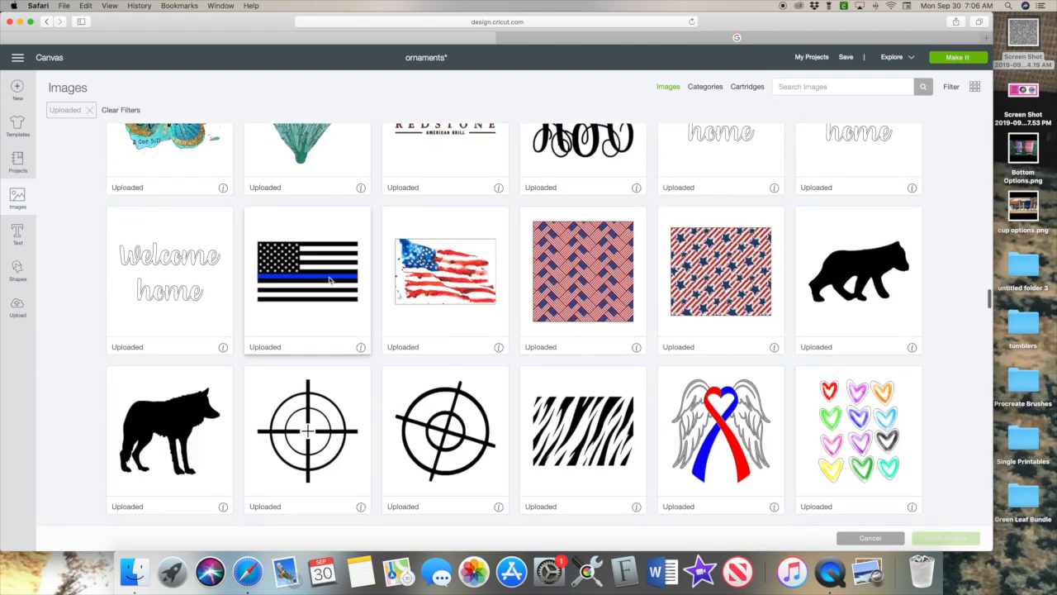
click(351, 312)
click(931, 538)
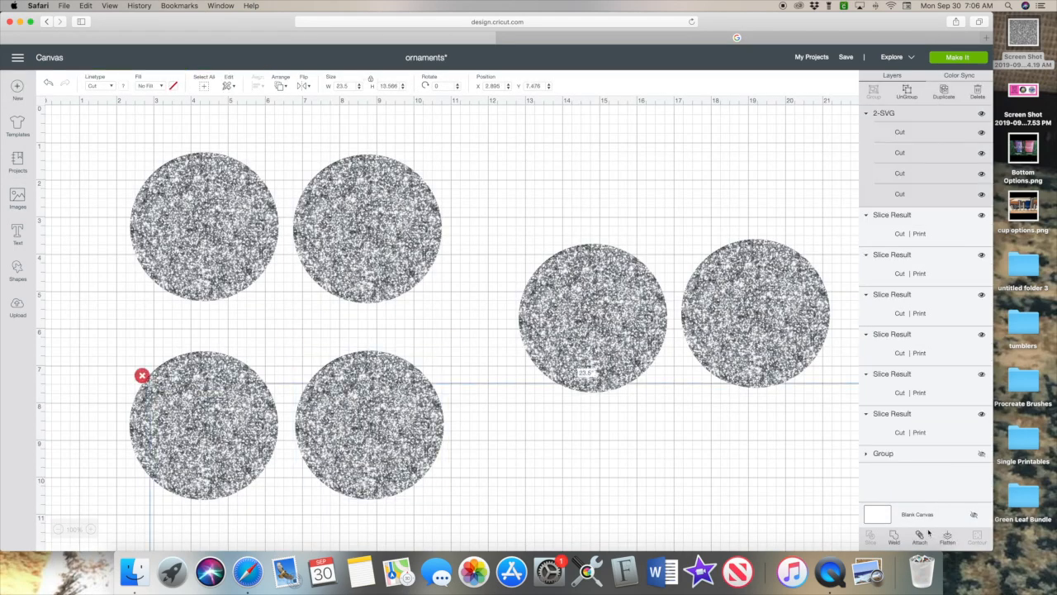
Move the flag onto the right glitter circle.
scroll(573, 471, down, 10)
scroll(573, 472, right, 5)
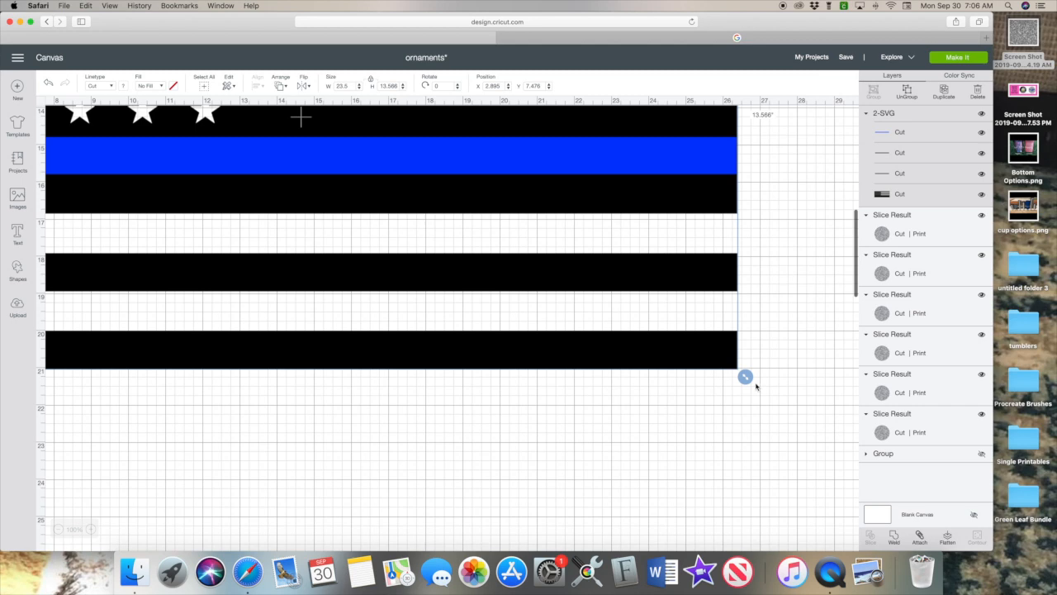
drag(756, 386, 402, 180)
scroll(388, 330, up, 5)
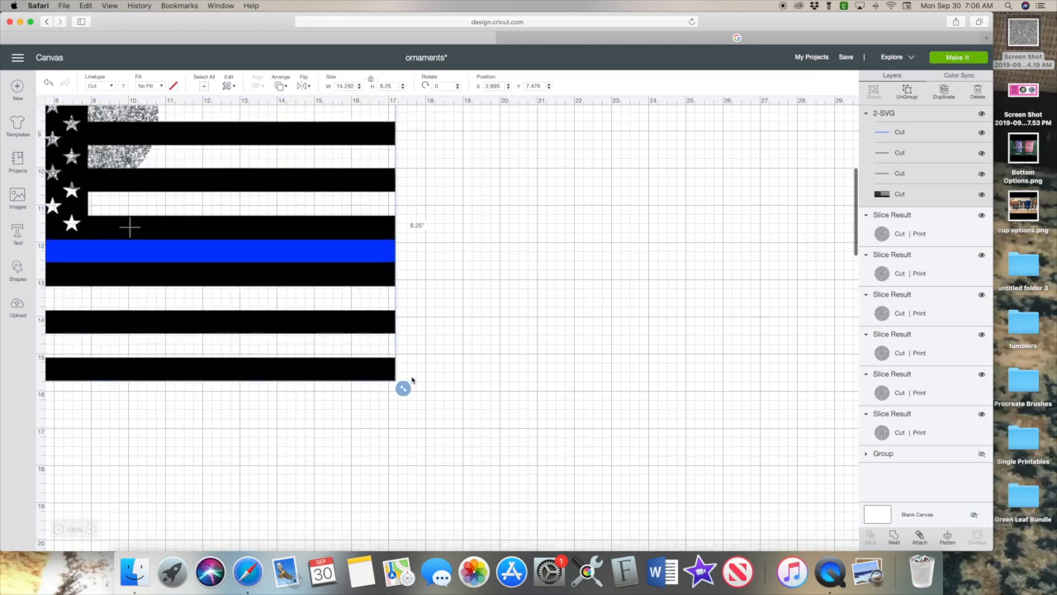
drag(408, 404, 718, 335)
scroll(211, 288, up, 5)
scroll(718, 334, down, 1)
drag(768, 486, 580, 436)
scroll(597, 433, up, 3)
drag(457, 378, 427, 221)
drag(443, 366, 603, 271)
click(503, 425)
drag(512, 242, 515, 240)
Unlock proportions and resize the flag to about 5.153 x 3.546 inches covering the circle.
scroll(406, 372, right, 3)
scroll(418, 373, down, 2)
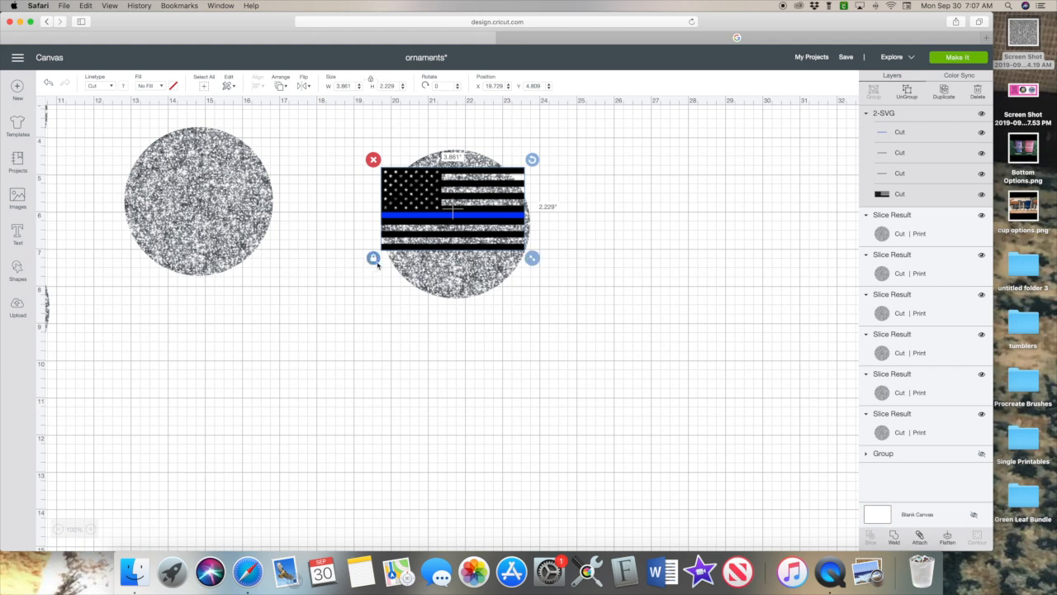
drag(532, 258, 691, 272)
click(373, 273)
drag(598, 275, 513, 302)
scroll(516, 373, up, 2)
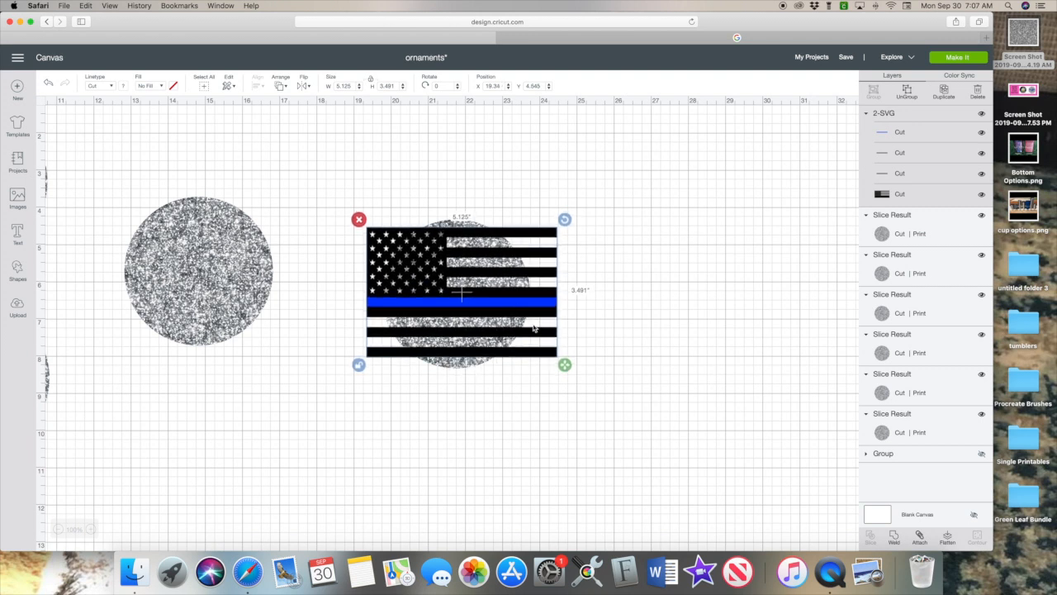
drag(564, 364, 566, 367)
drag(530, 309, 521, 310)
drag(431, 207, 508, 366)
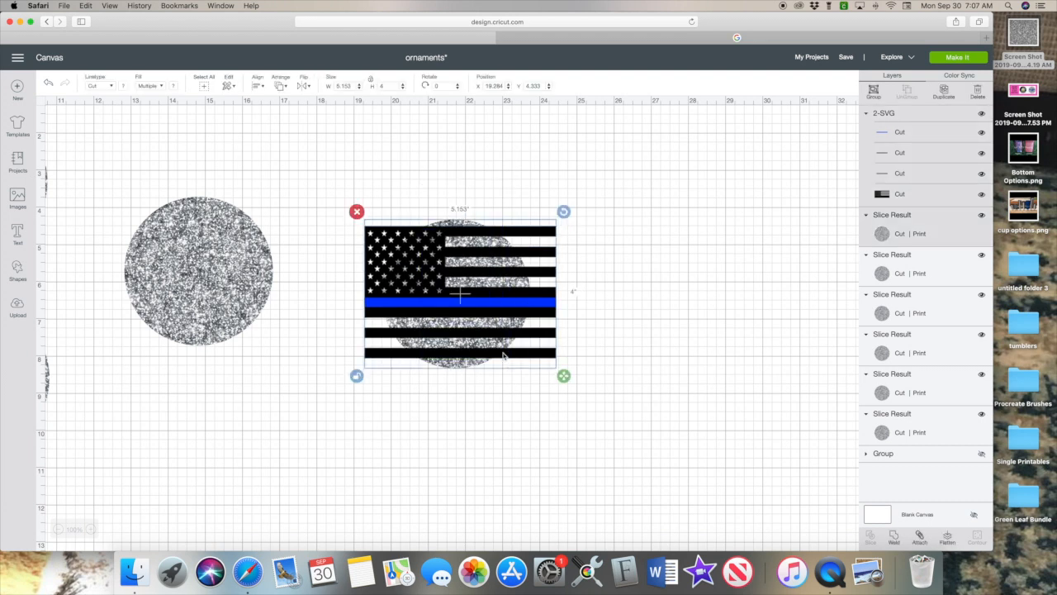
Center the flag vertically on the glitter circle, nudge it right, then reselect the flag.
click(256, 86)
click(287, 137)
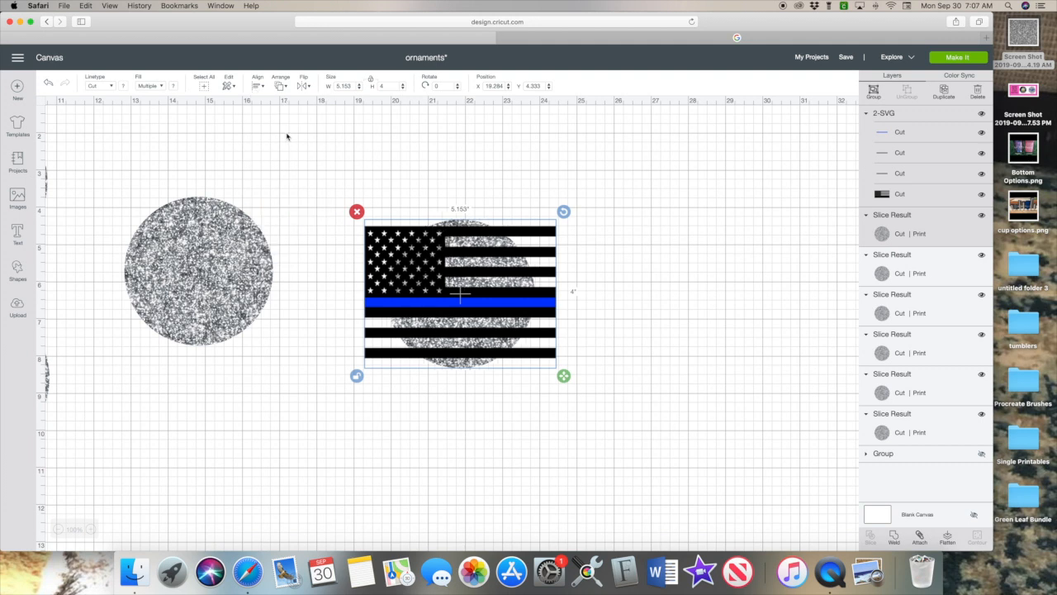
click(256, 86)
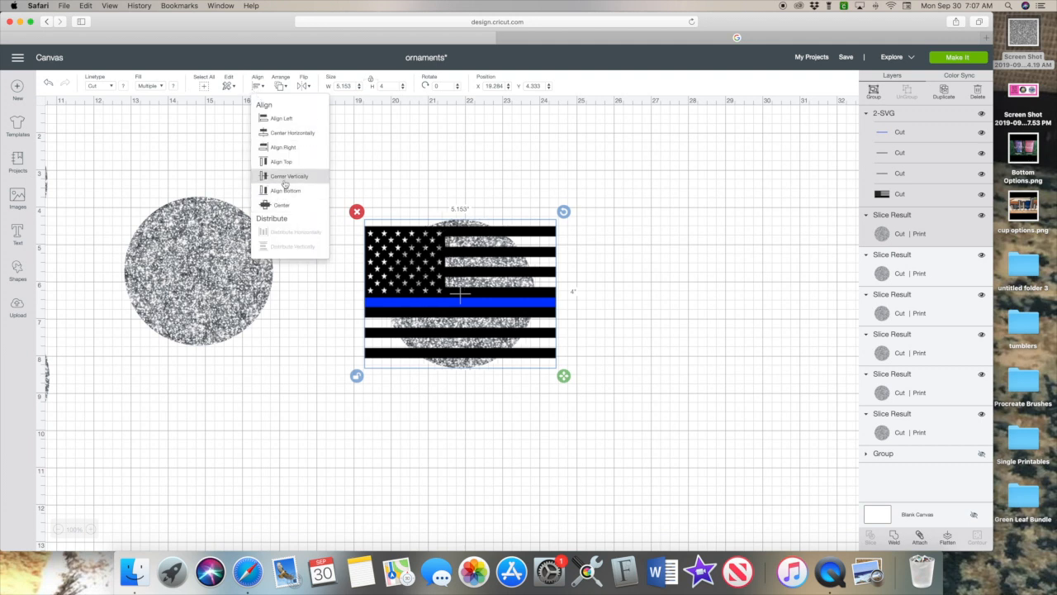
click(285, 184)
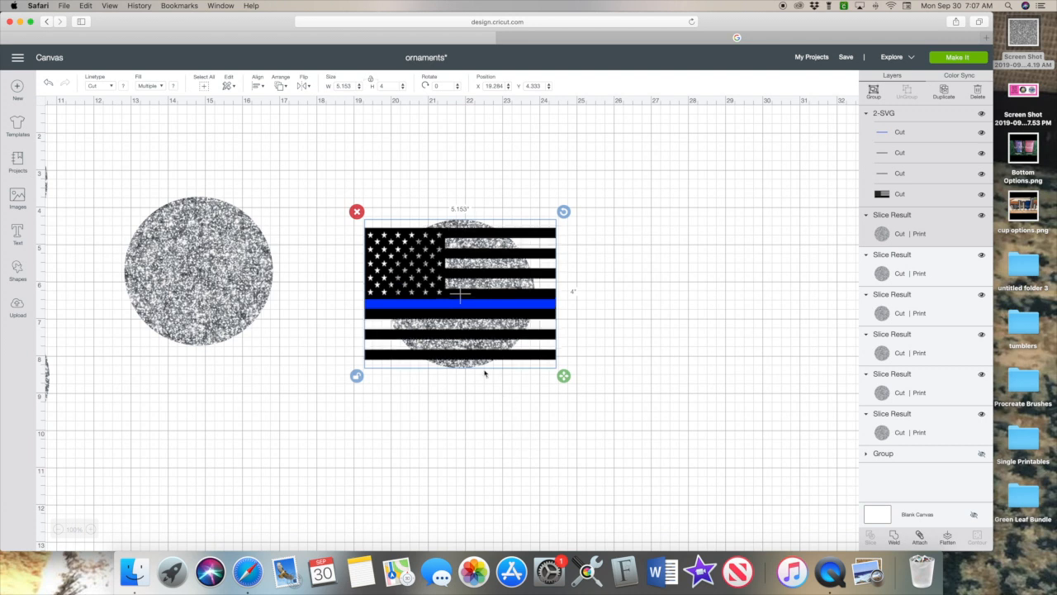
click(457, 471)
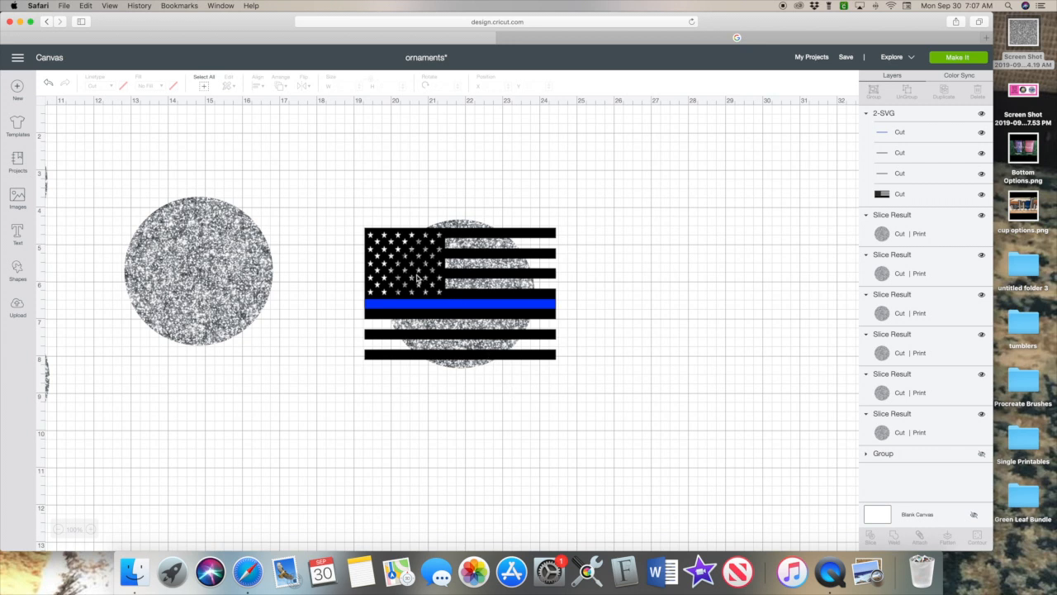
drag(424, 280, 428, 281)
click(406, 488)
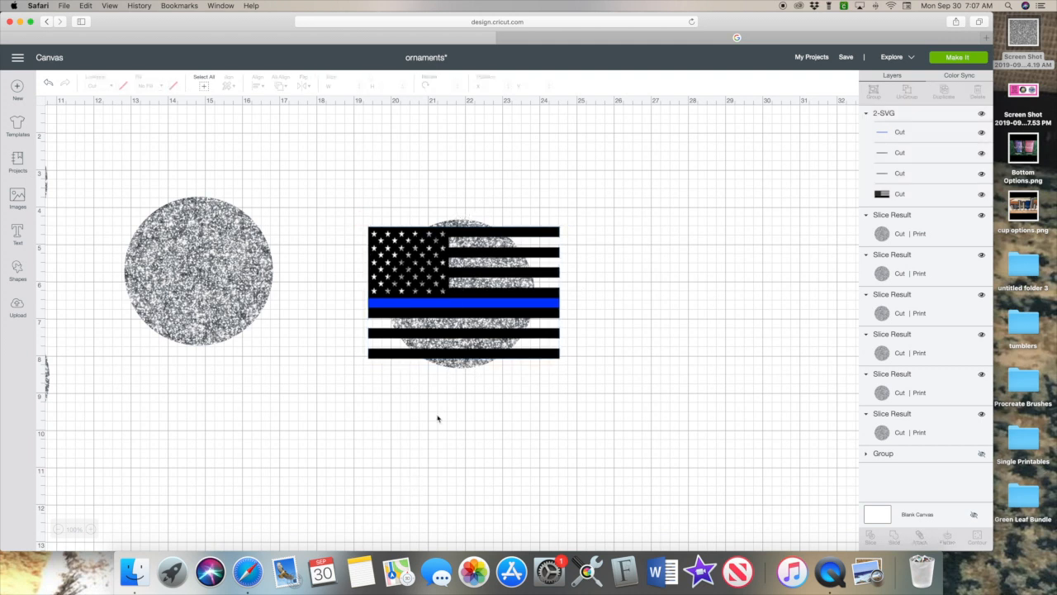
click(527, 311)
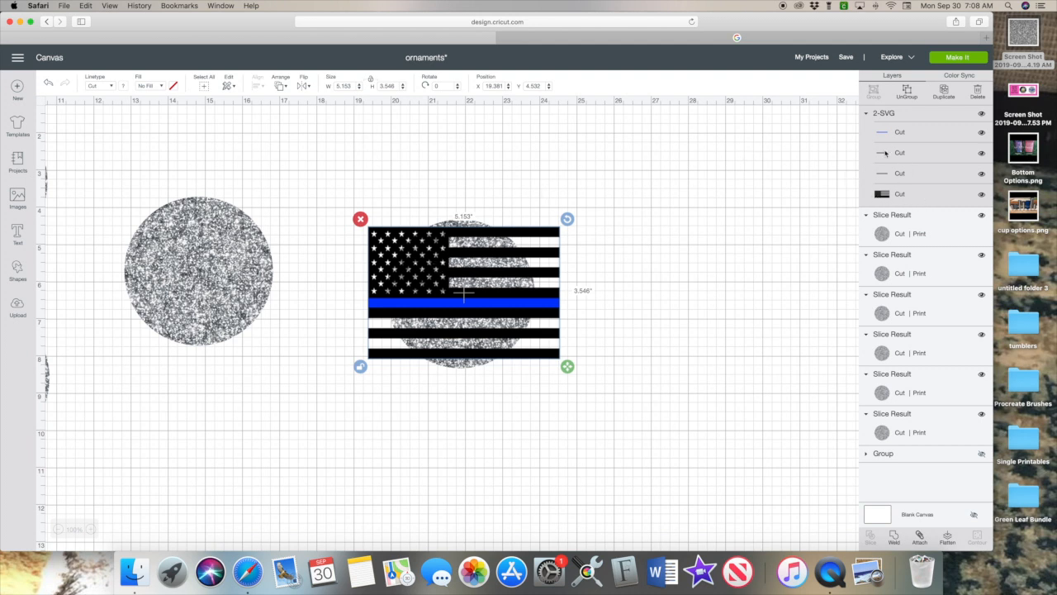
Ungroup the flag, move the blue stripe below it, and weld the black stripes and flag into one shape.
click(908, 92)
drag(534, 306, 517, 511)
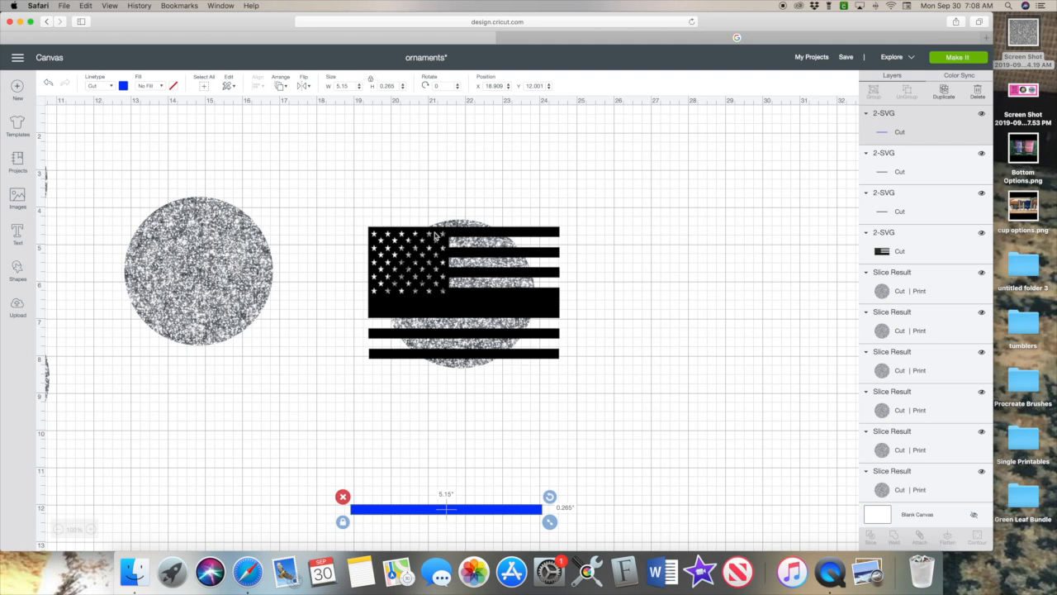
click(418, 254)
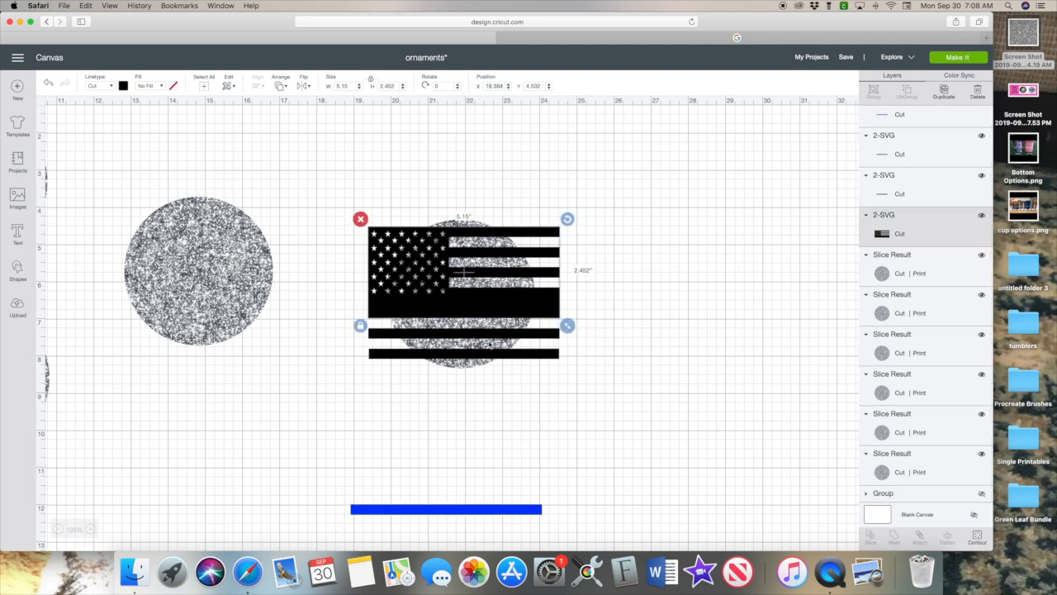
click(535, 354)
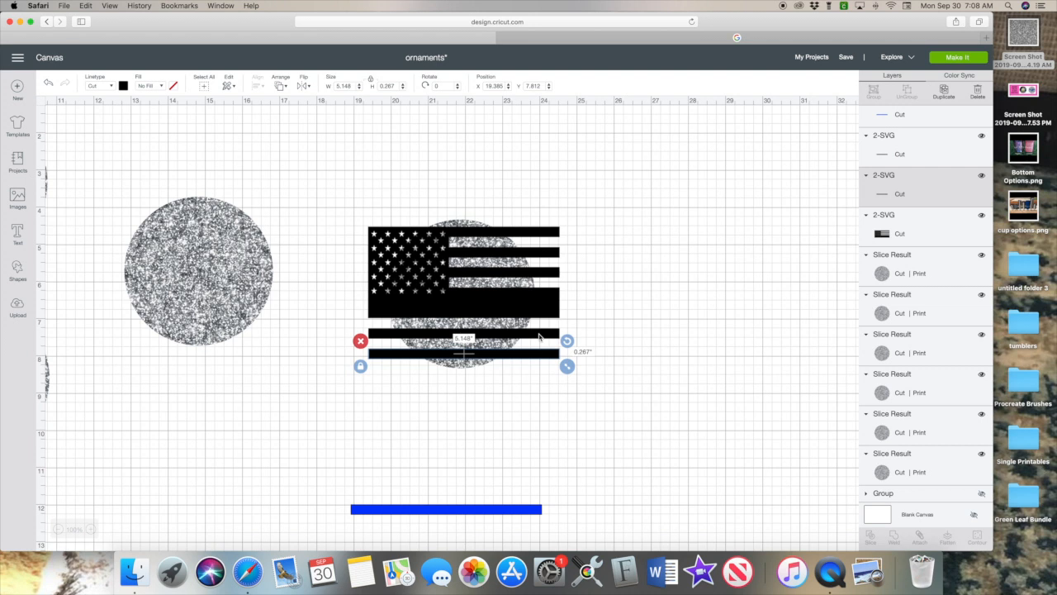
shift+click(540, 336)
shift+click(536, 312)
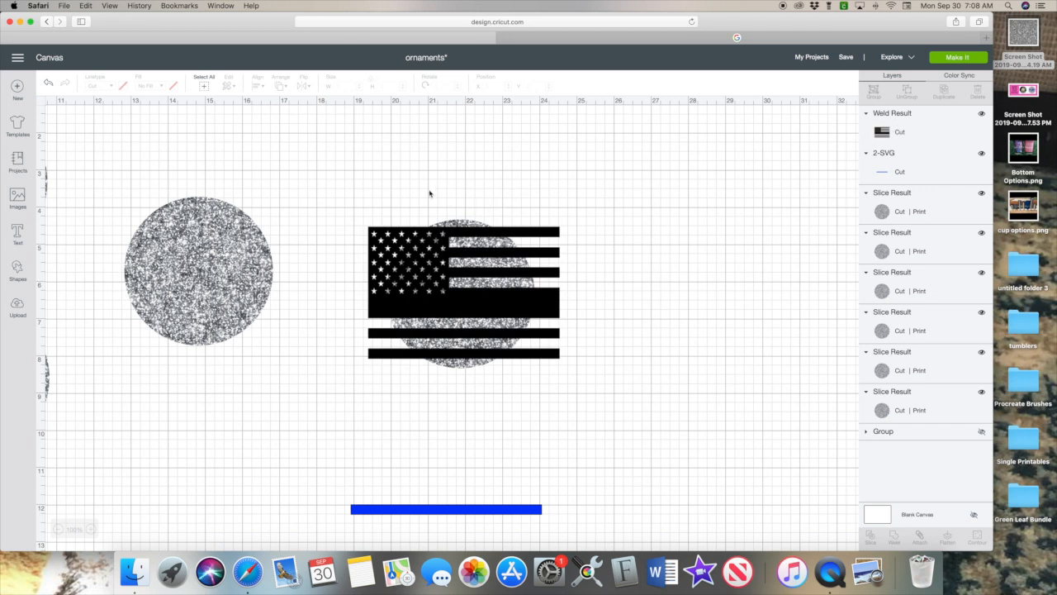
Slice the welded flag with the glitter circle and move the round flag piece aside.
drag(431, 203, 472, 288)
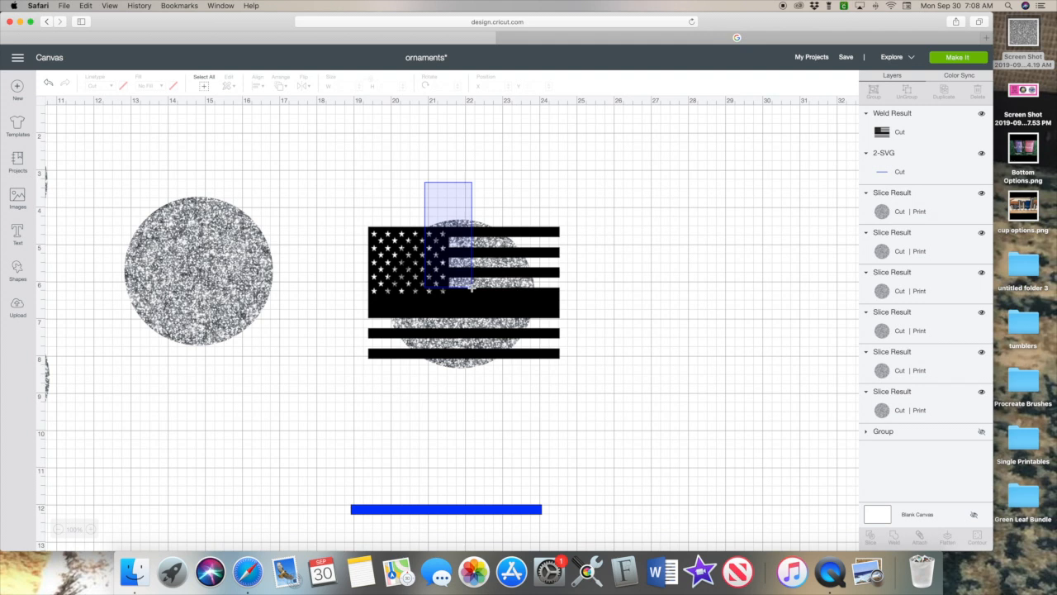
drag(482, 306, 506, 339)
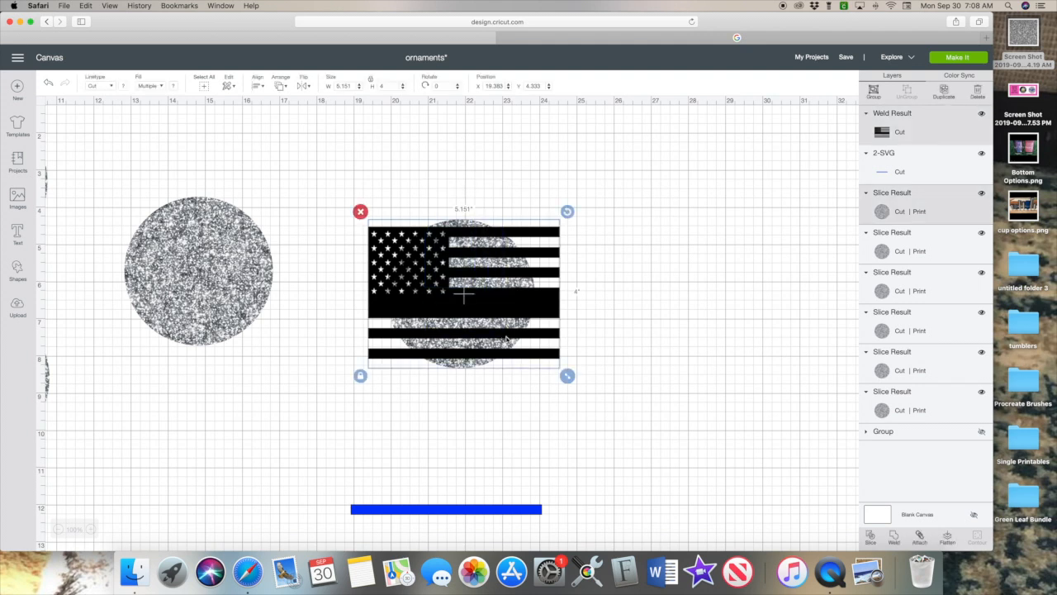
drag(415, 175, 511, 363)
drag(392, 249, 623, 275)
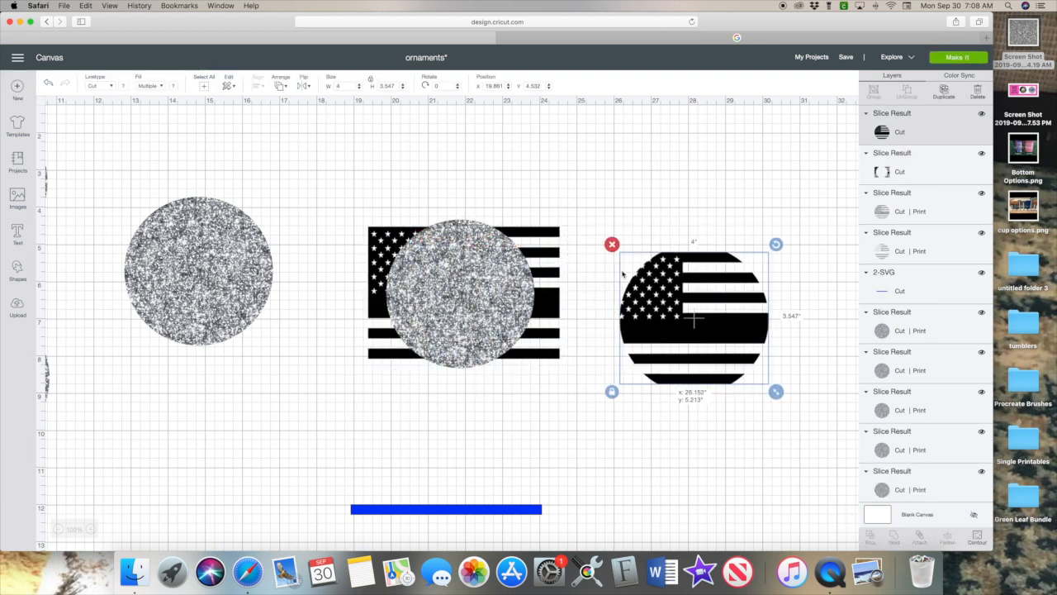
Delete the flag piece with the circular hole and the leftover glitter slice pieces.
drag(386, 252, 639, 467)
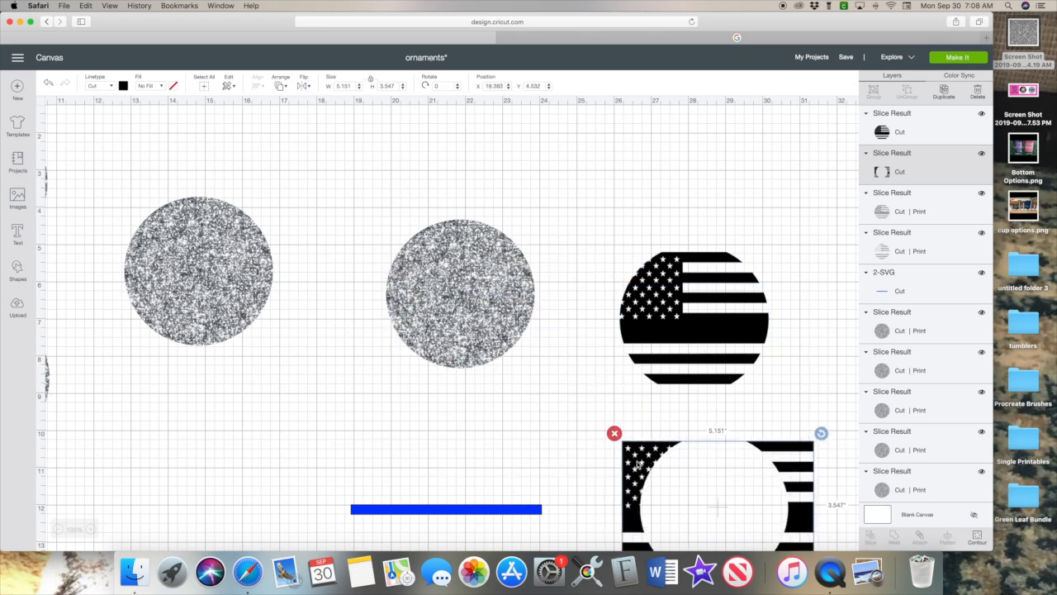
click(614, 433)
drag(467, 279, 481, 311)
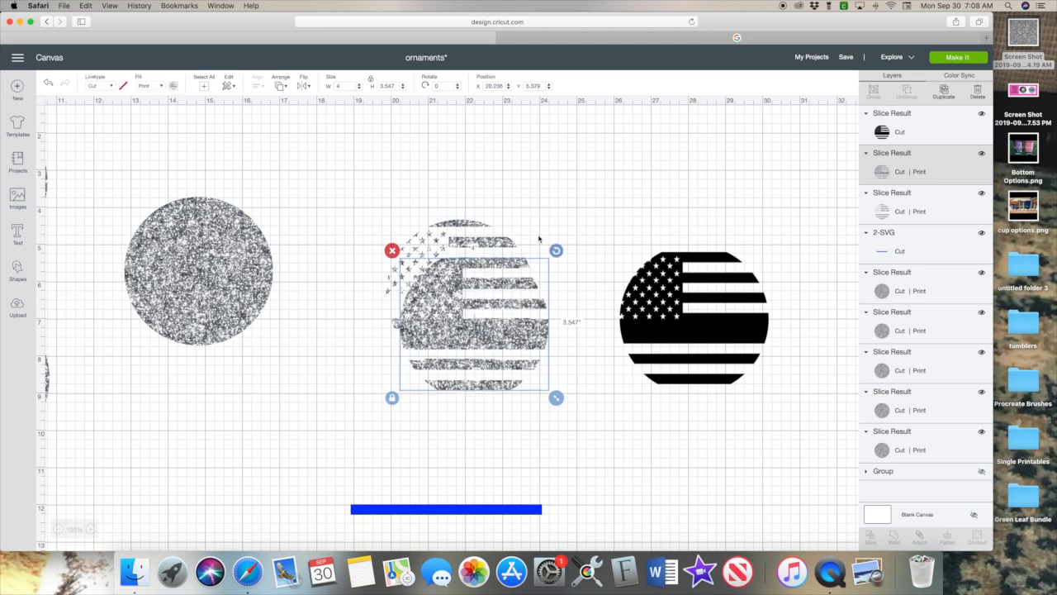
drag(414, 201, 477, 355)
click(378, 218)
click(219, 270)
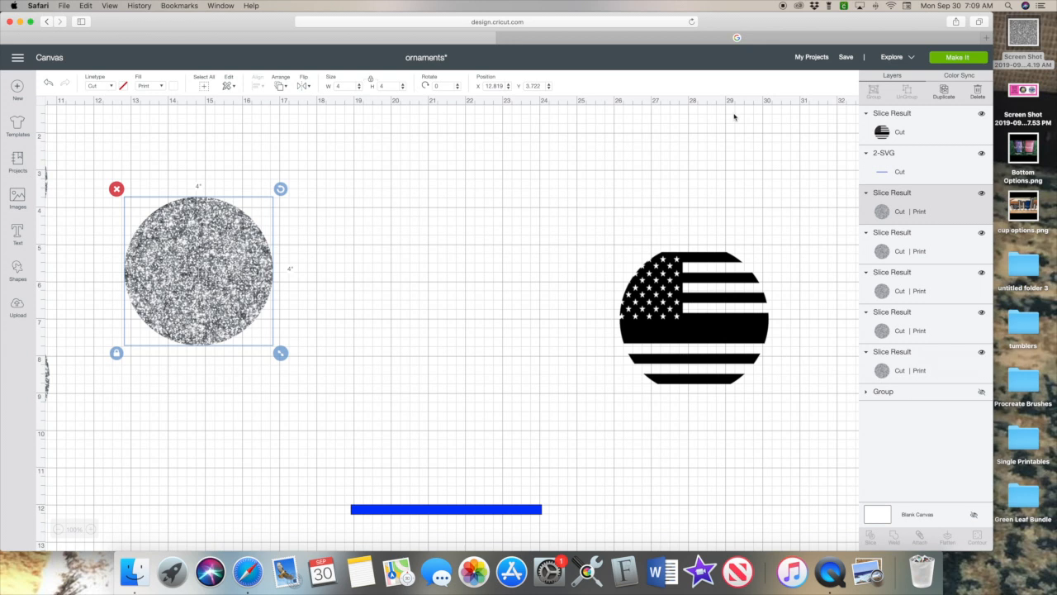
Duplicate the glitter circle and set the round black flag in front of the copy.
click(946, 92)
drag(189, 287, 432, 290)
drag(690, 326, 453, 299)
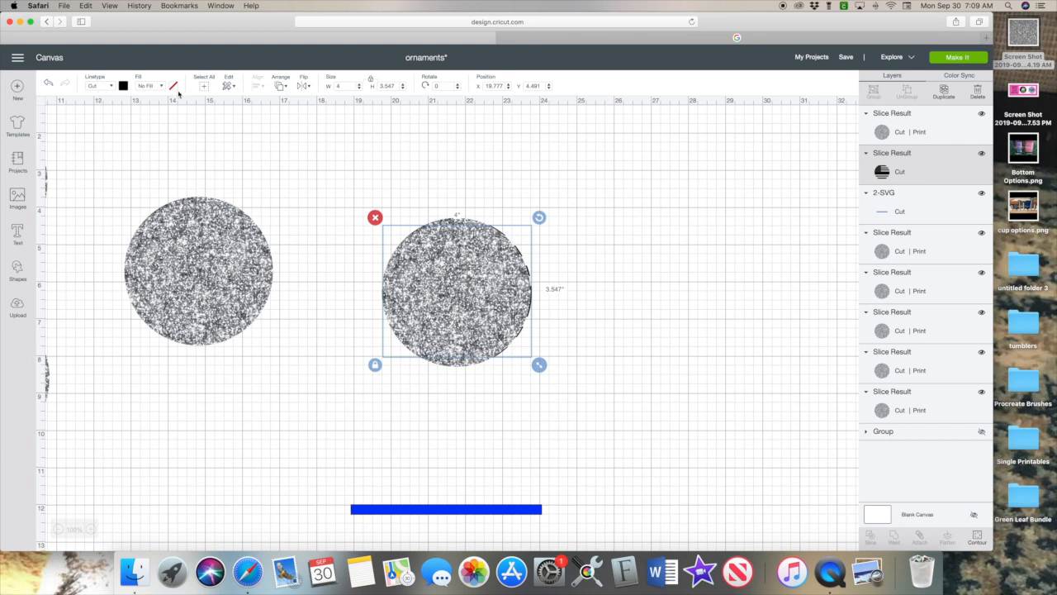
click(279, 87)
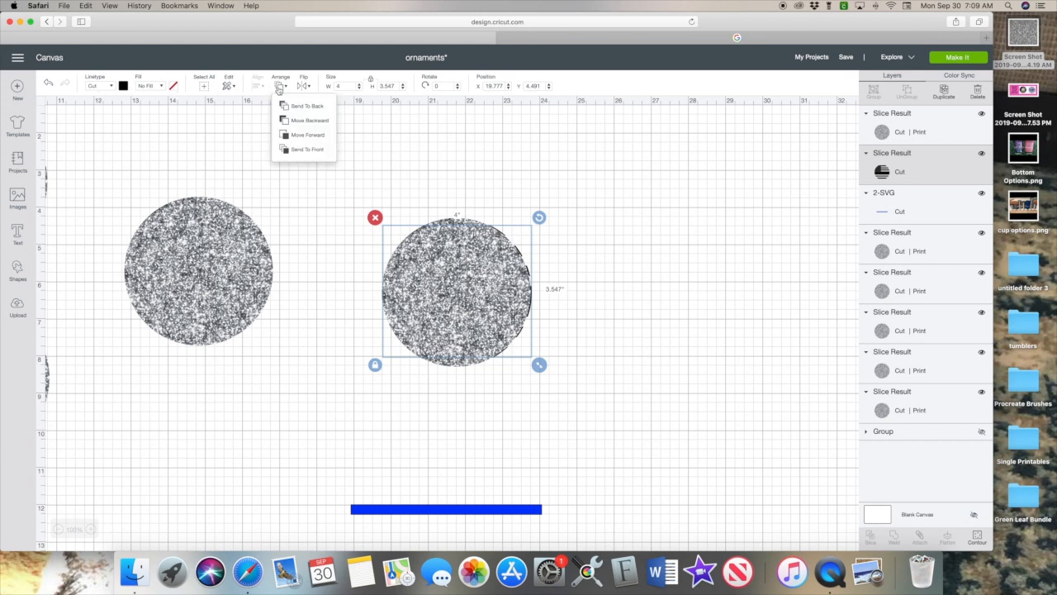
click(305, 148)
drag(396, 280, 411, 281)
Bring the blue bar to the front across the flag's middle and slice it with the round flag.
drag(502, 511, 510, 307)
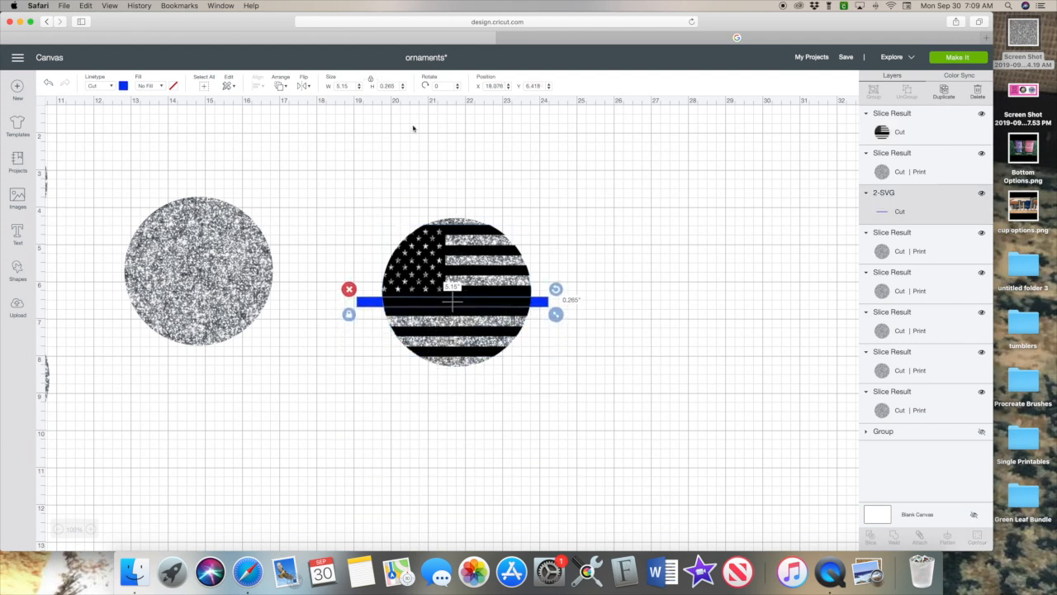
click(278, 86)
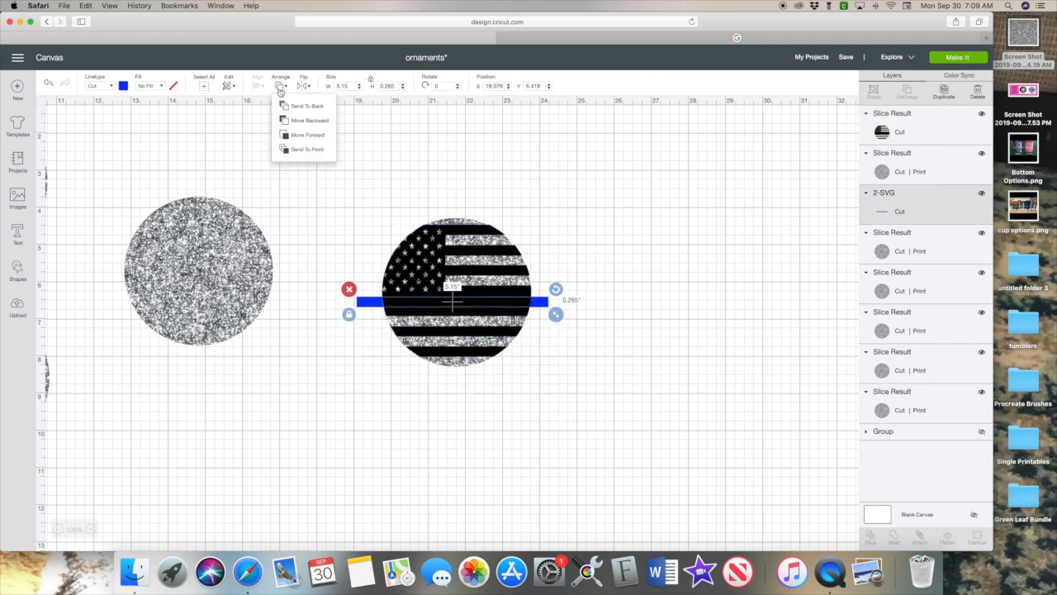
click(302, 150)
drag(539, 307, 540, 308)
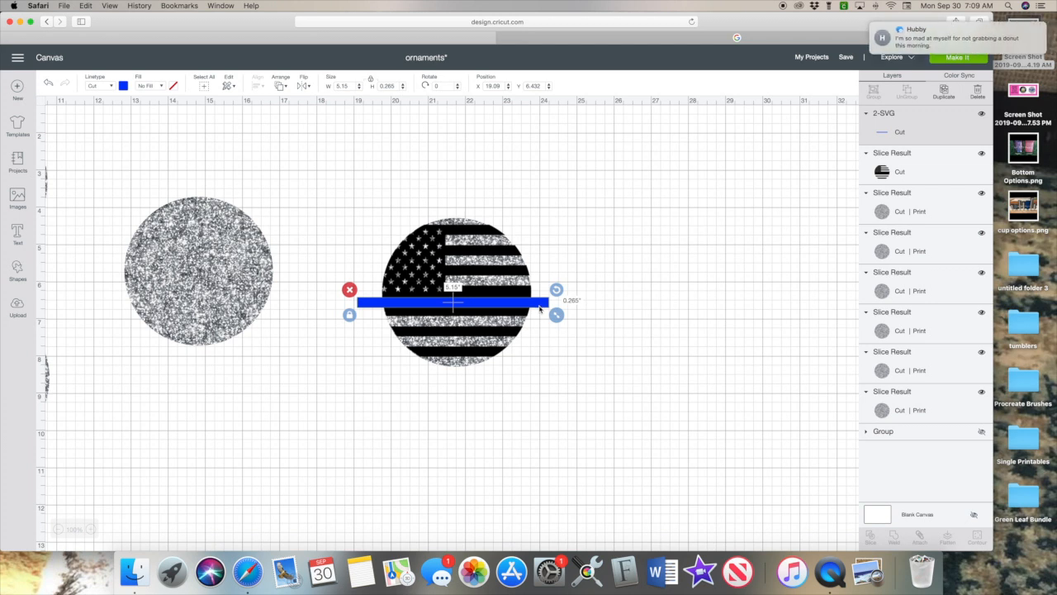
shift+click(479, 296)
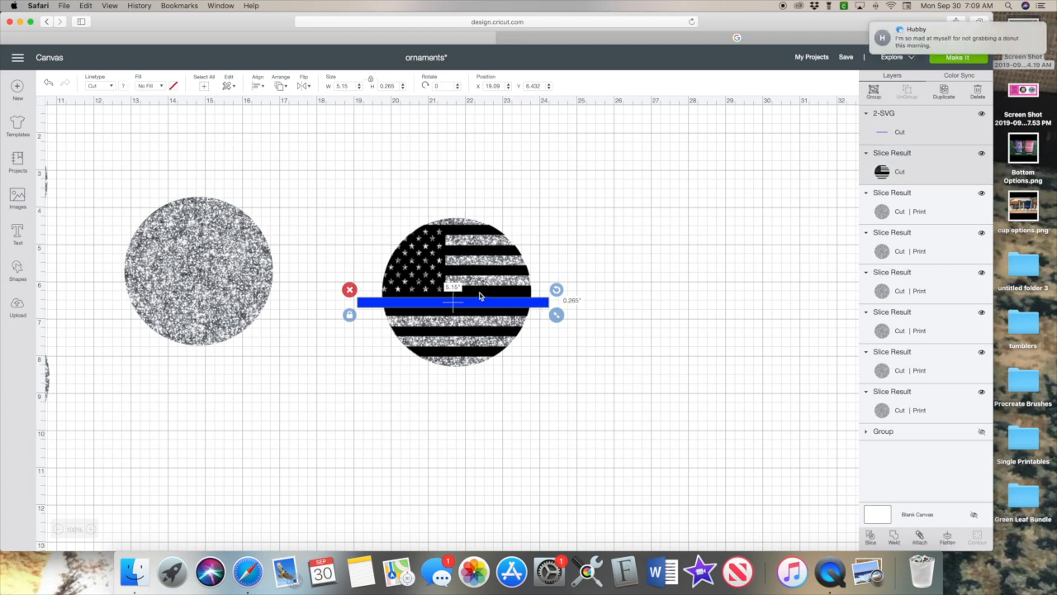
click(872, 537)
Delete the blue bar's leftover outer pieces and the stacked glitter circles.
drag(372, 307, 425, 439)
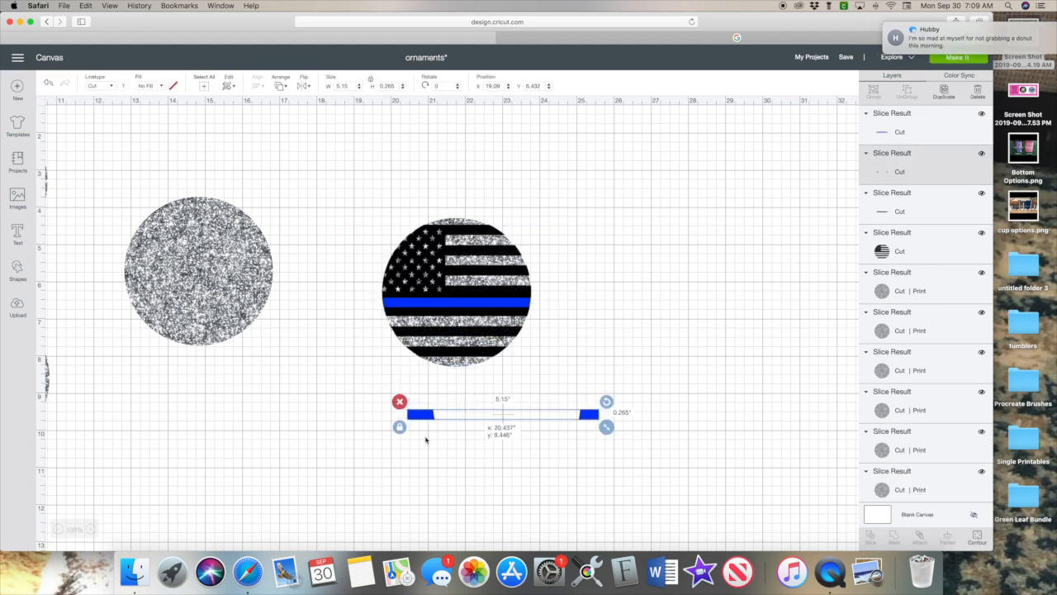
key(Delete)
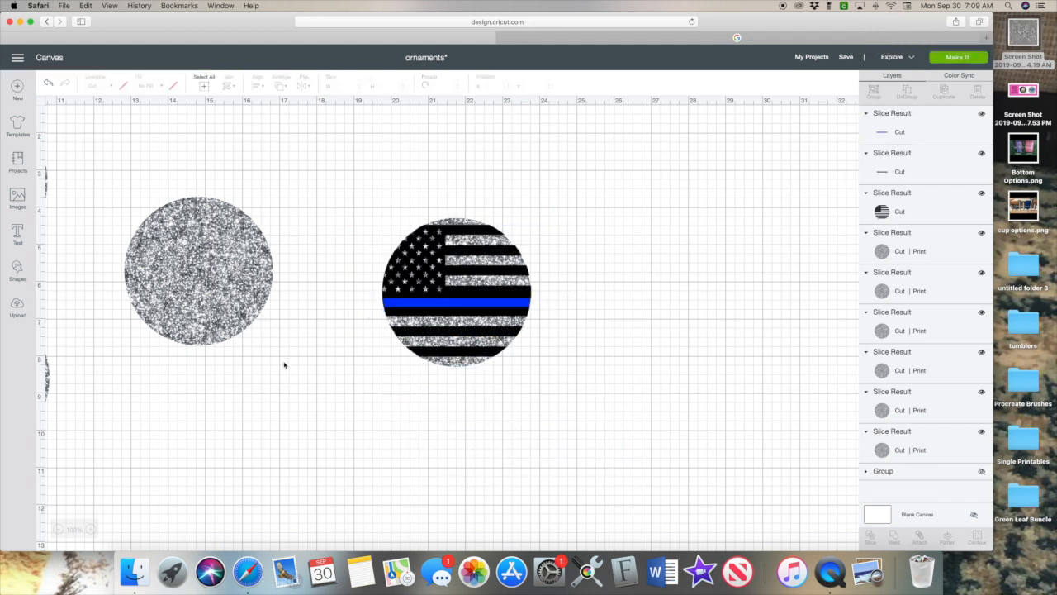
scroll(286, 365, up, 2)
scroll(286, 365, left, 5)
drag(156, 228, 158, 421)
drag(144, 306, 89, 380)
click(83, 345)
click(76, 347)
scroll(621, 265, left, 4)
Place the flag circle at upper left and make two duplicates below and to the right.
drag(682, 239, 826, 460)
drag(837, 349, 387, 234)
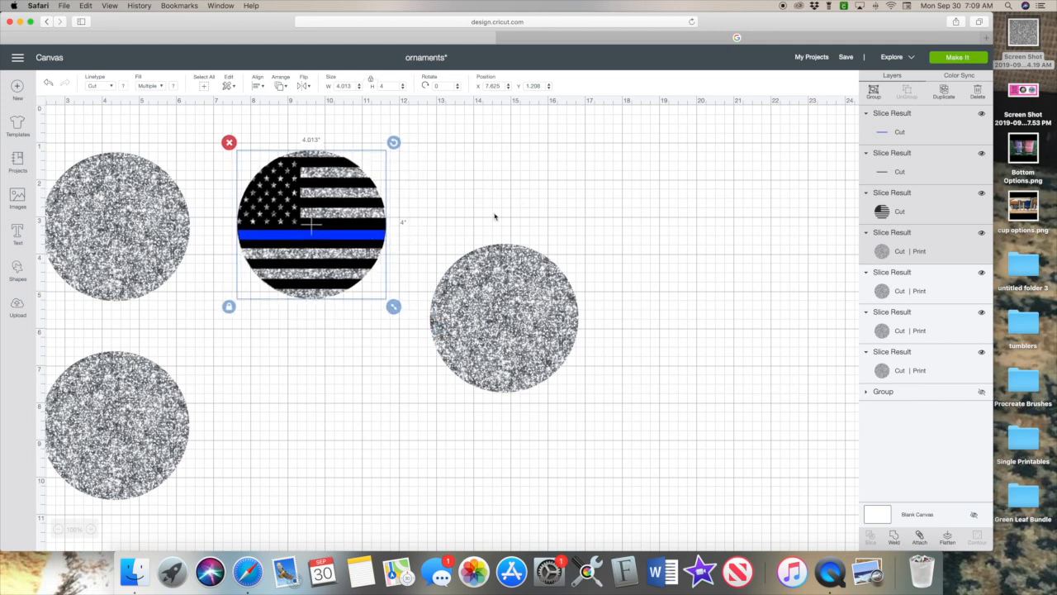
click(934, 100)
drag(350, 267, 342, 440)
click(944, 93)
drag(417, 450, 712, 341)
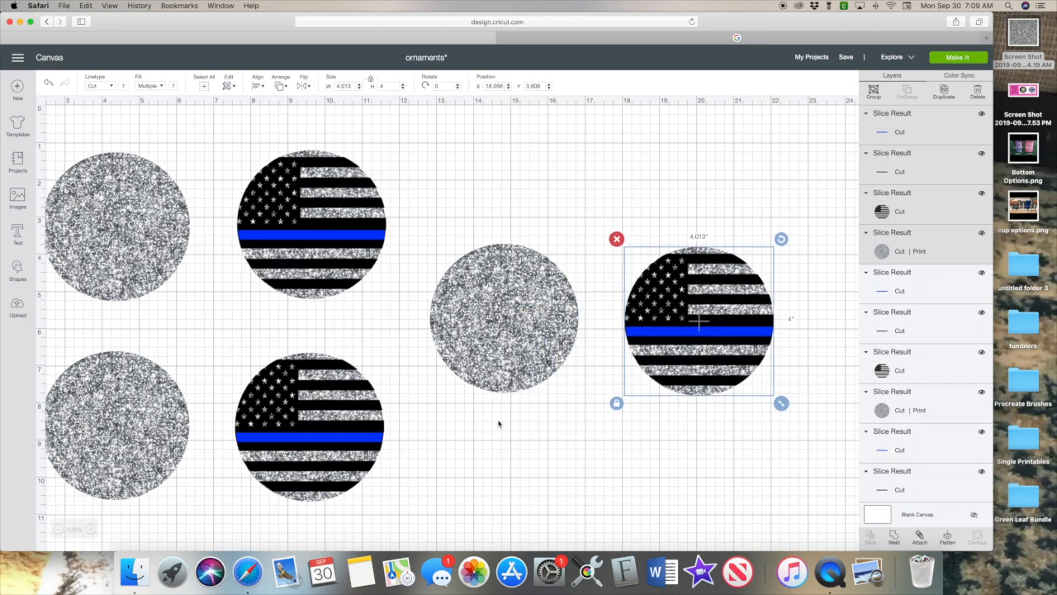
Swap the flag circles into the top-left and bottom-left spots, moving glitter circles beside them.
scroll(498, 424, left, 3)
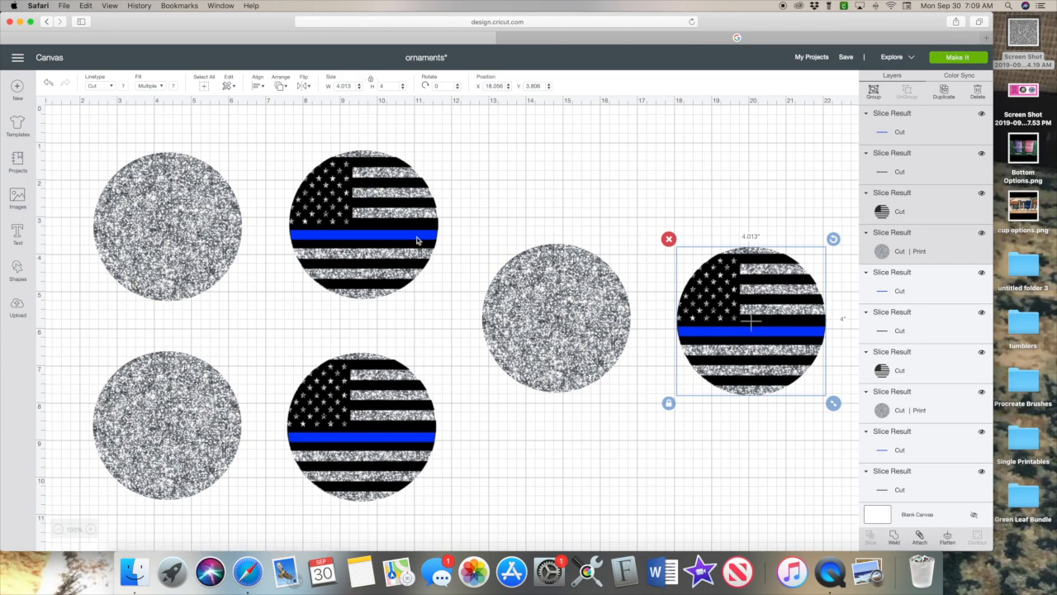
drag(172, 212, 536, 194)
drag(348, 244, 176, 240)
drag(536, 223, 382, 245)
drag(246, 364, 364, 426)
drag(381, 424, 177, 446)
drag(172, 357, 486, 378)
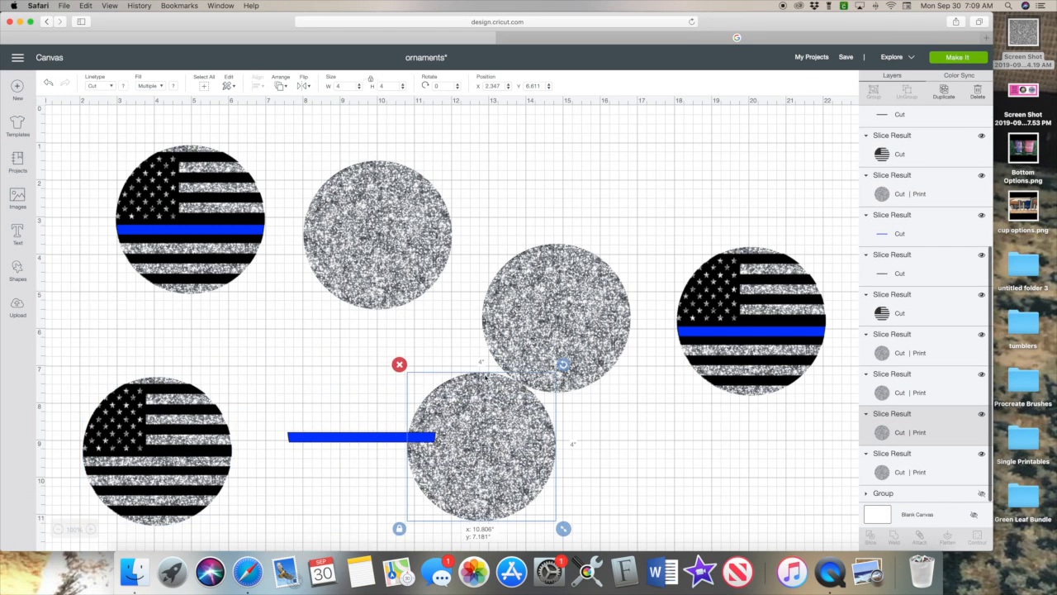
Put the blue stripe back on the bottom-left flag and delete the leftover black bar.
drag(349, 432, 226, 455)
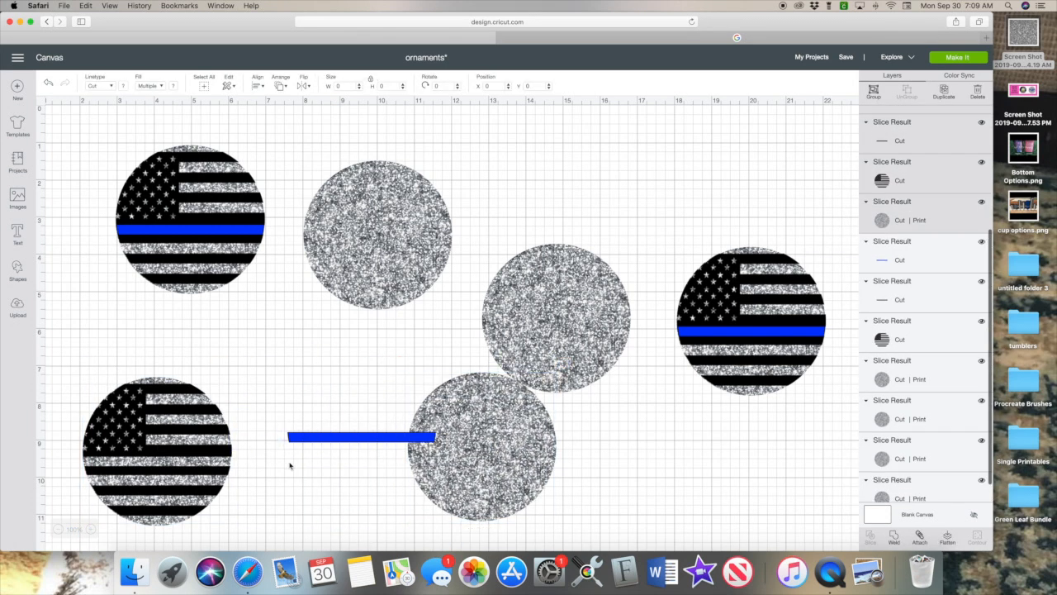
click(314, 365)
drag(354, 440, 148, 465)
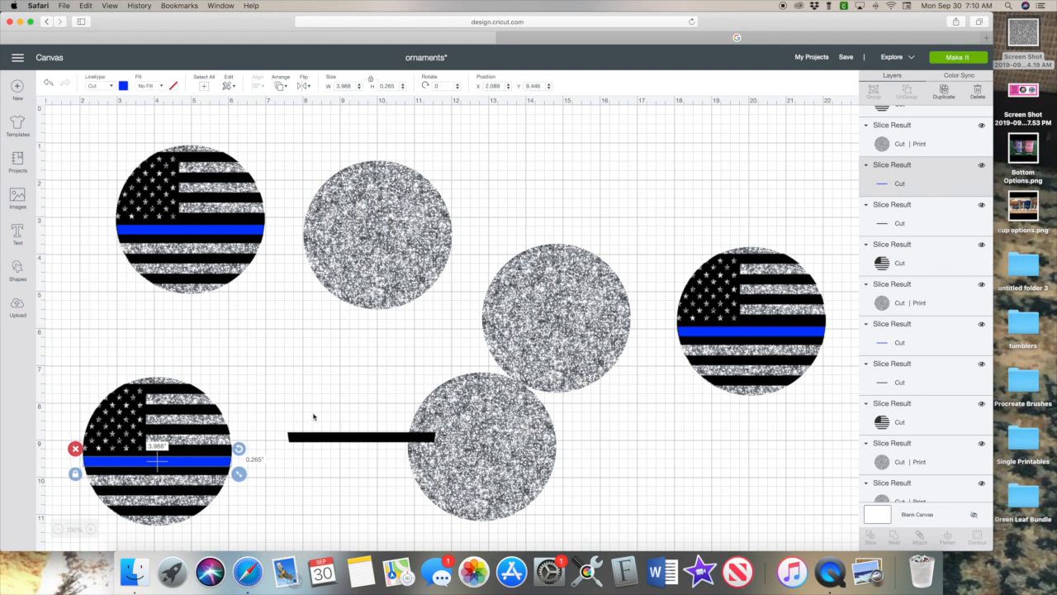
click(292, 435)
click(280, 424)
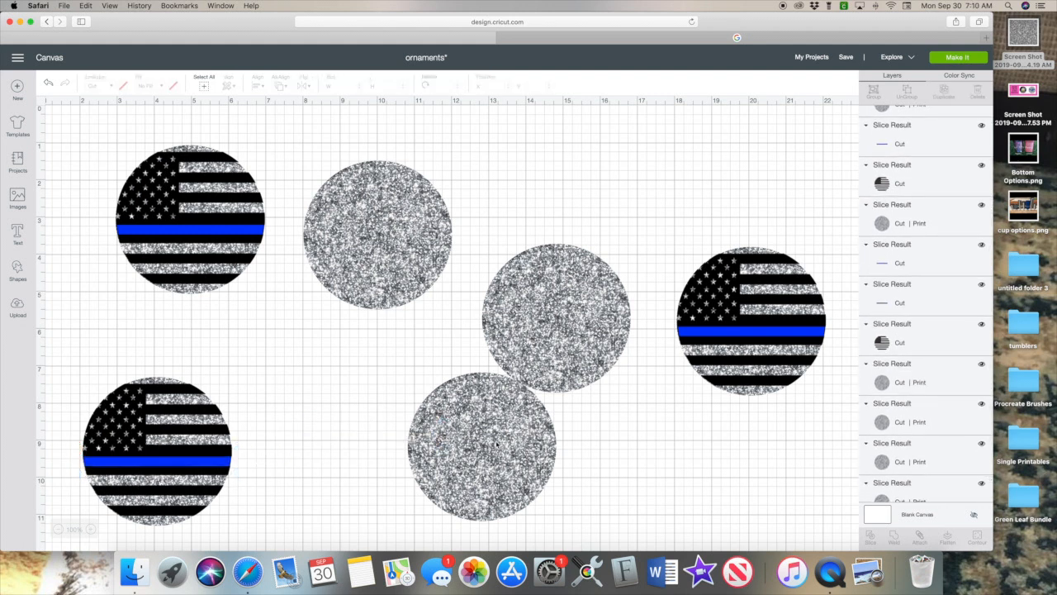
Shift the three glitter circles and the flag circles so each flag sits beside a glitter circle.
drag(498, 461, 331, 452)
drag(377, 265, 373, 244)
drag(541, 212, 697, 442)
drag(683, 246, 586, 346)
drag(668, 413, 689, 285)
click(398, 229)
drag(335, 425, 370, 452)
drag(389, 190, 386, 199)
drag(113, 167, 213, 269)
drag(237, 230, 219, 234)
drag(438, 217, 424, 215)
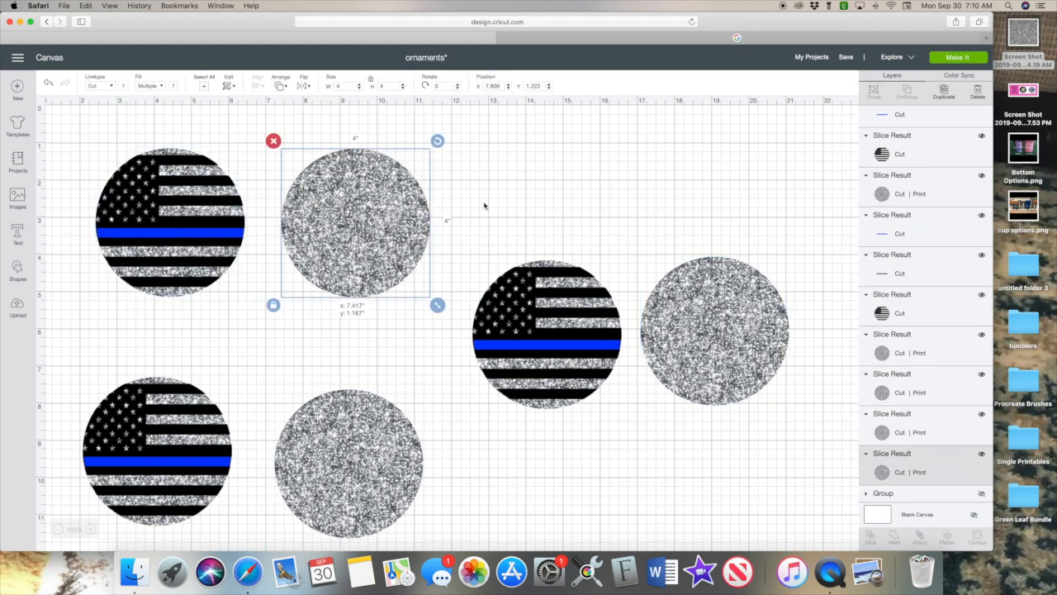
click(537, 234)
Add a text box reading 'Sgt. Miller' on one line and '#241' on the next.
drag(413, 443, 415, 439)
click(476, 453)
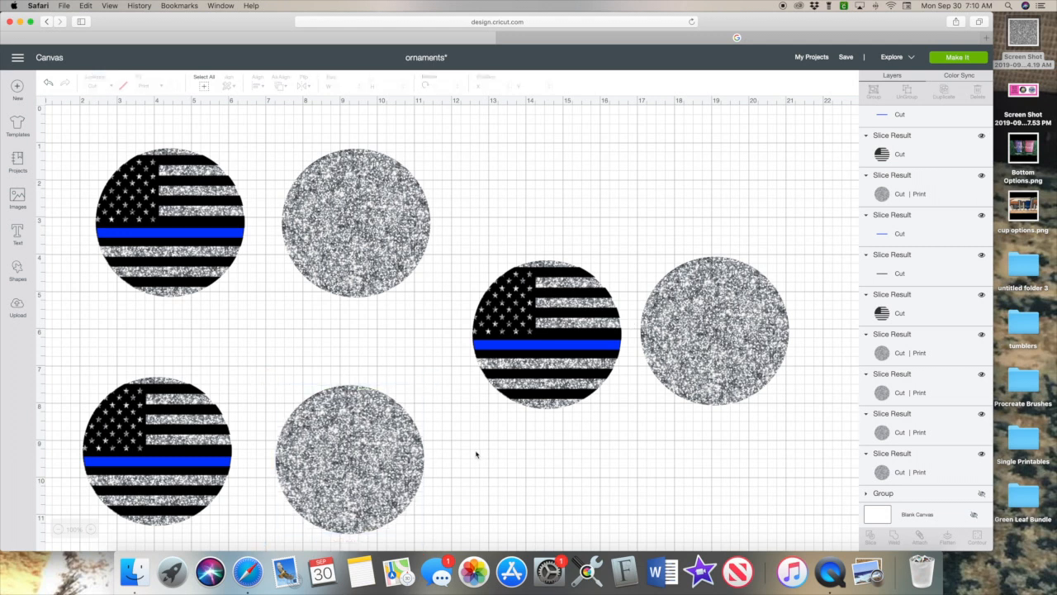
click(18, 236)
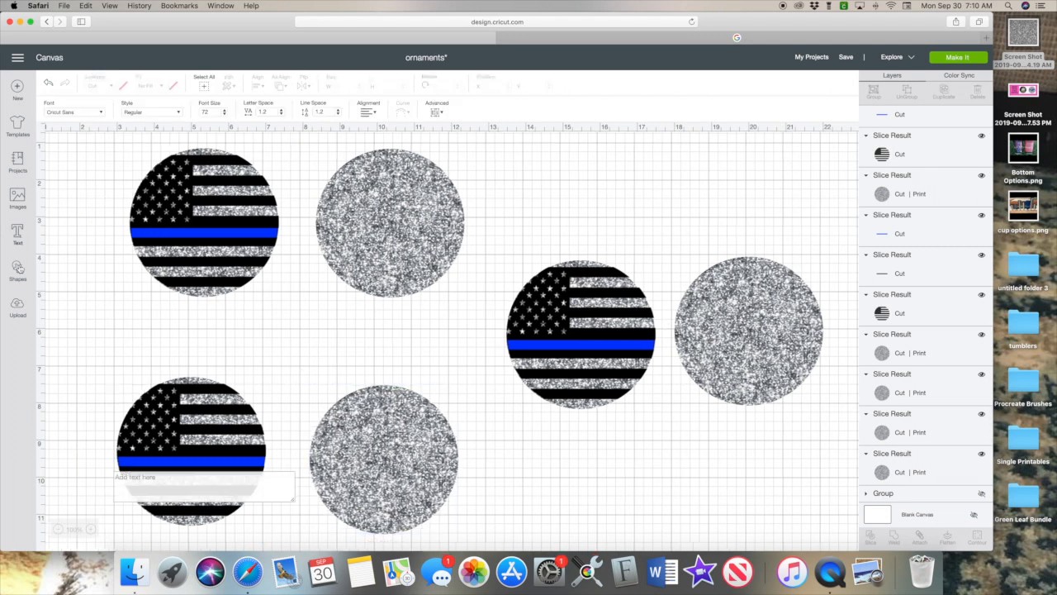
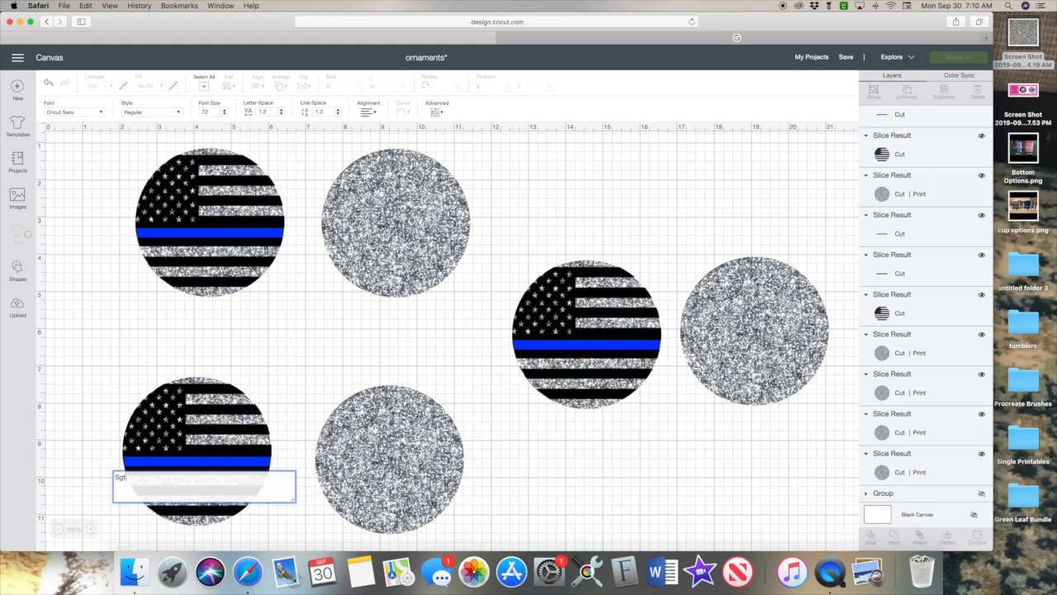
key(Return)
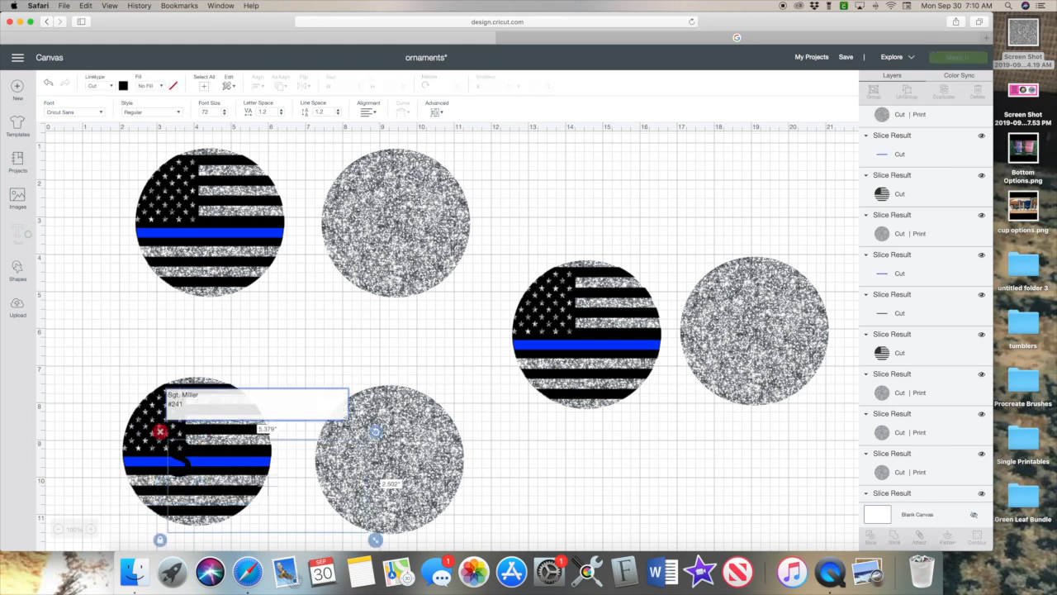
Centre-align the text, shrink it, and move it into open space.
click(367, 112)
click(373, 138)
drag(375, 540, 287, 500)
drag(273, 453, 367, 332)
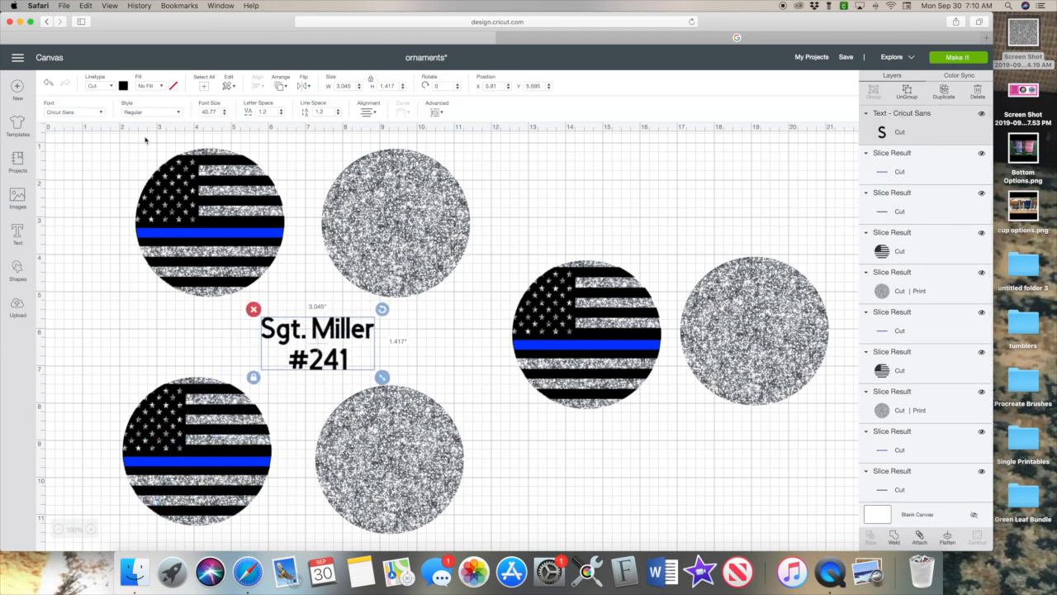
Make the text yellow with 1.1 line spacing and place it on the top-left flag circle.
click(122, 86)
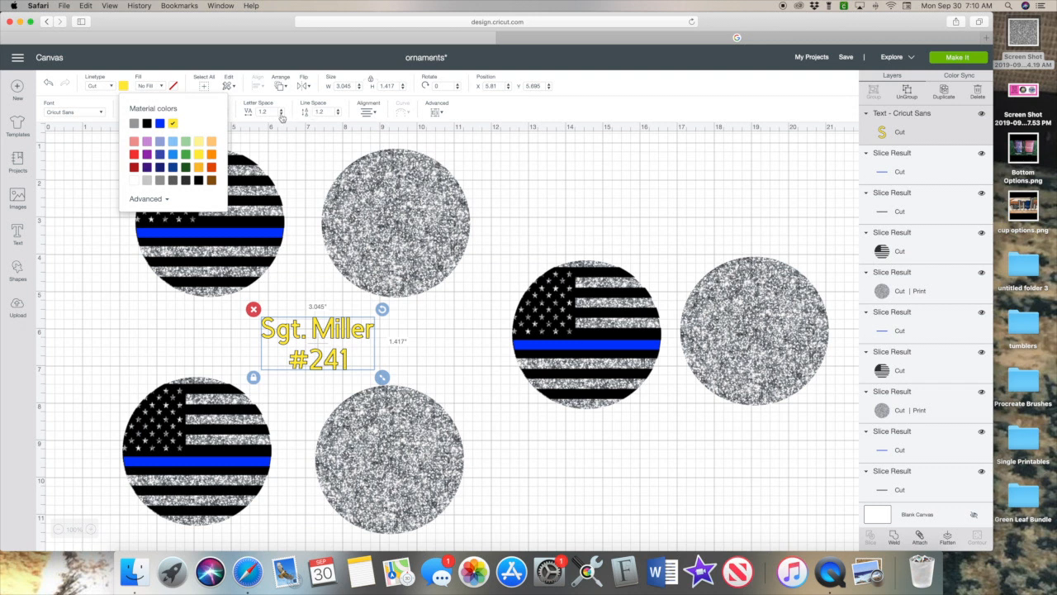
click(338, 114)
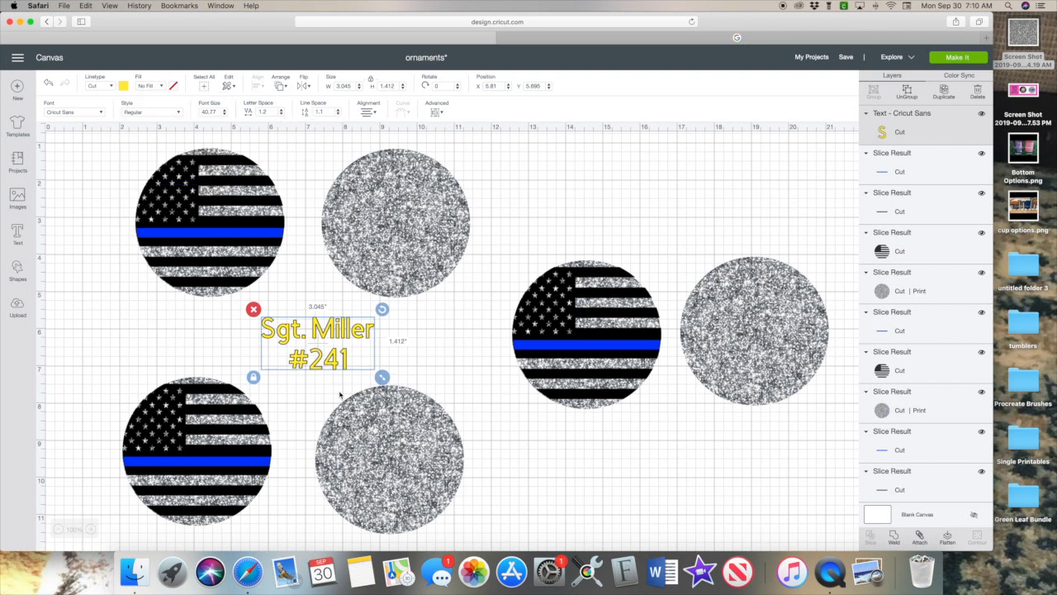
drag(337, 337, 269, 284)
click(382, 326)
drag(340, 367, 235, 282)
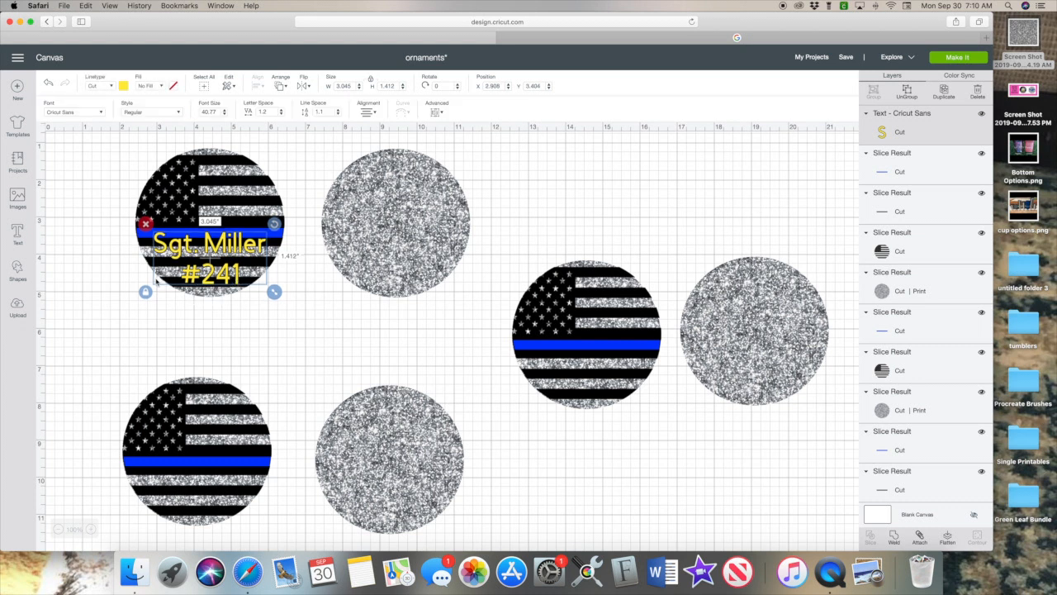
click(120, 277)
Duplicate the yellow text and place the copy on the bottom-middle glitter circle.
click(219, 281)
click(943, 92)
drag(261, 293, 359, 333)
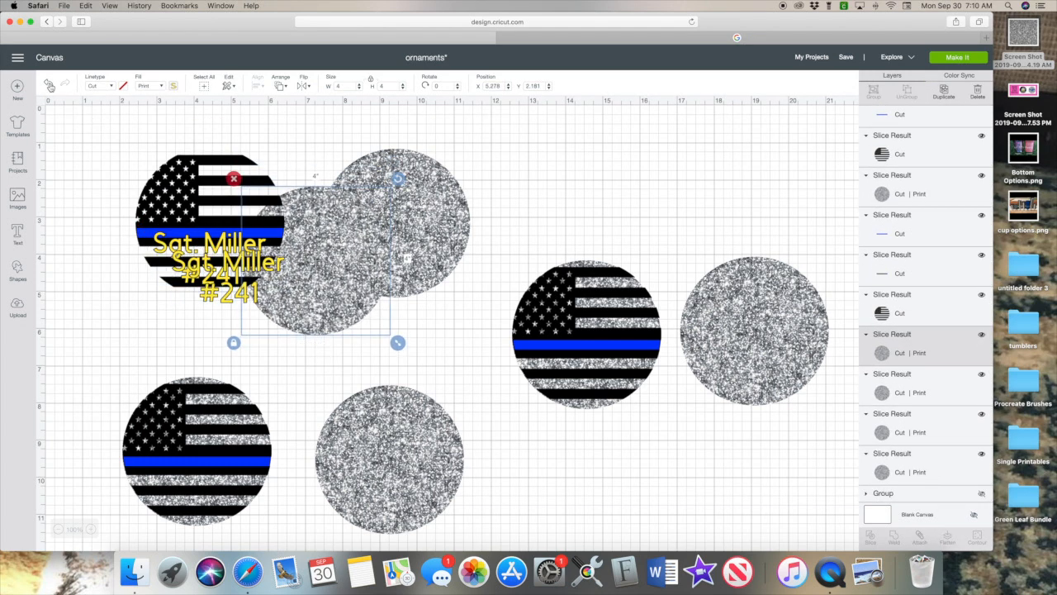
click(49, 84)
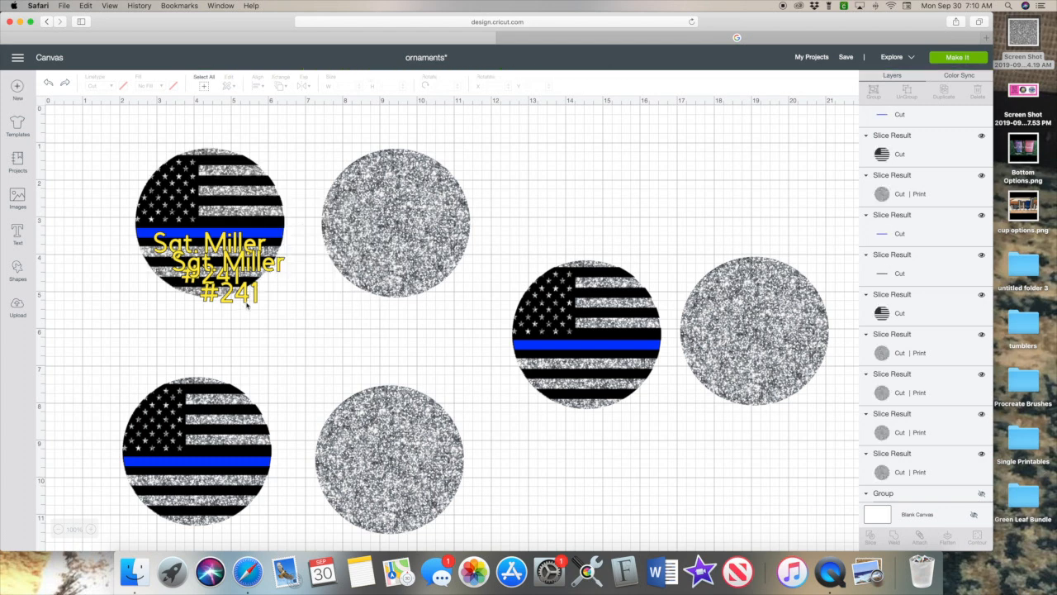
drag(246, 306, 408, 490)
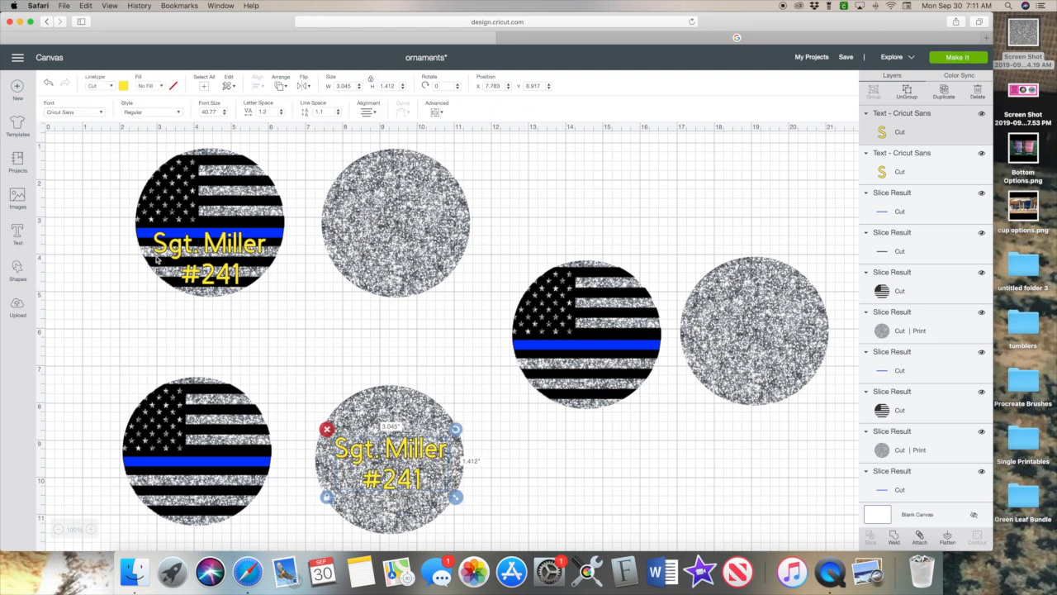
Recolour the copied text, switch it to DIN Condensed, and enlarge it to 3.322 x 1.731 inches.
click(124, 86)
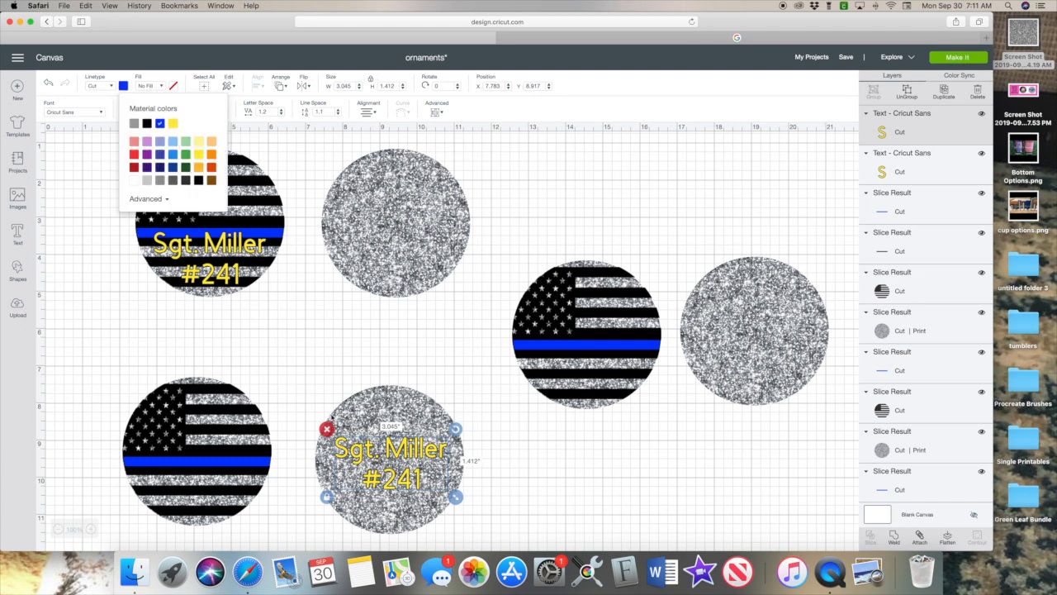
drag(457, 497, 420, 479)
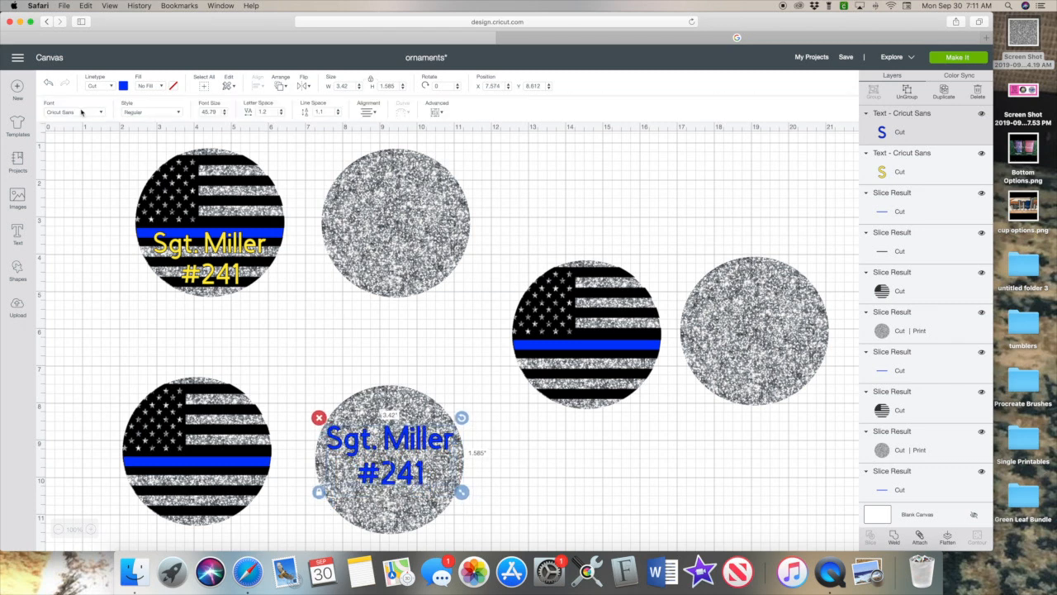
click(81, 111)
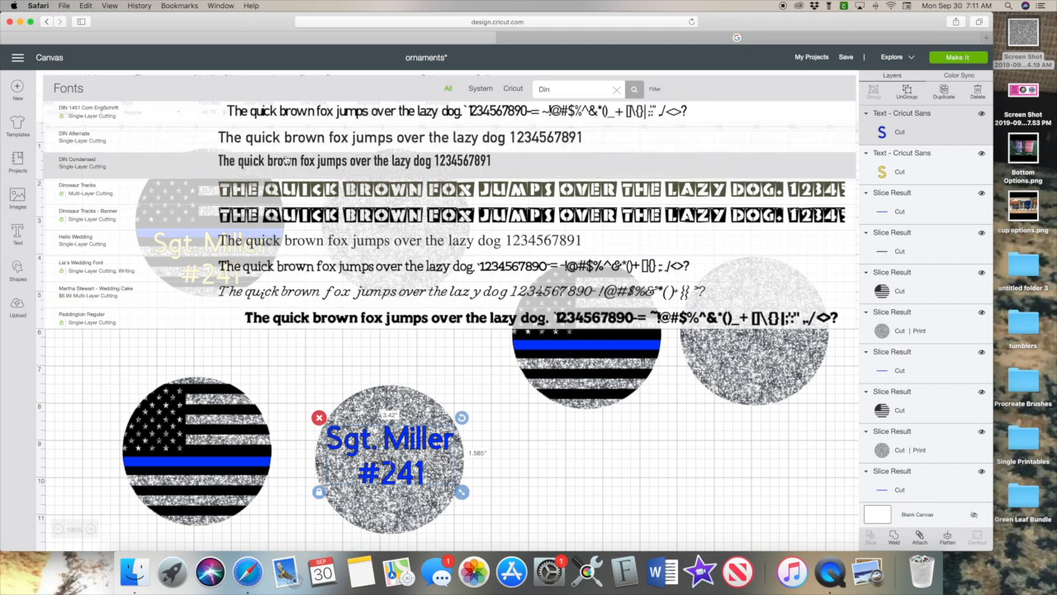
click(282, 158)
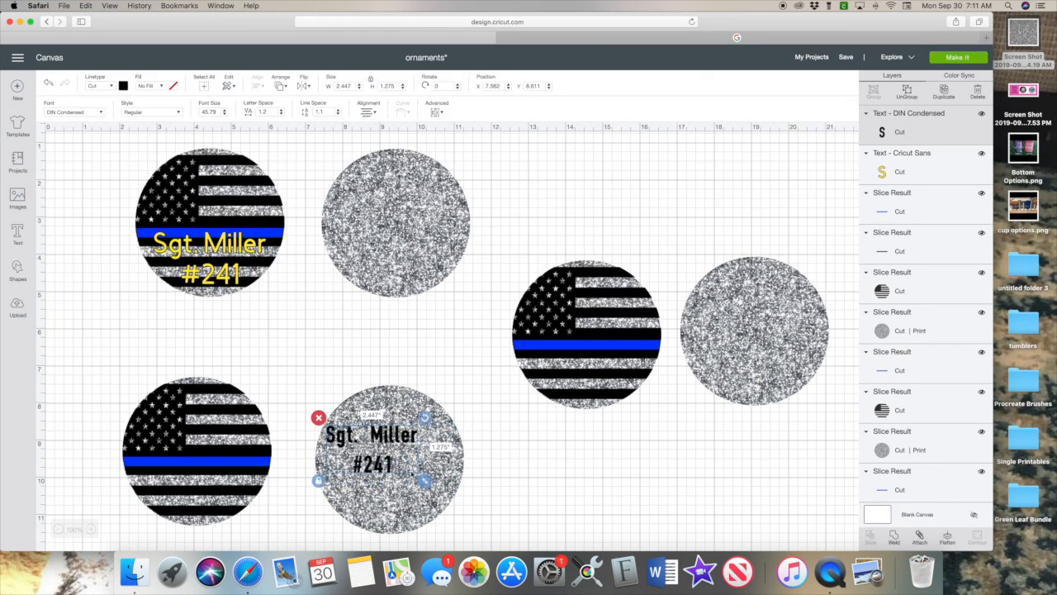
drag(423, 480, 456, 496)
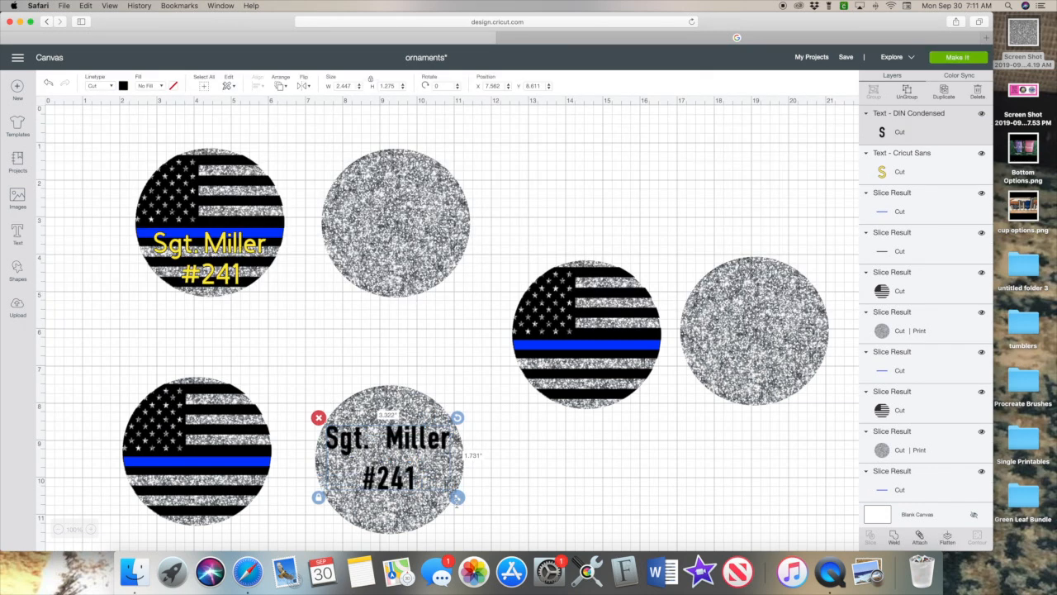
drag(408, 440, 602, 478)
scroll(561, 462, down, 3)
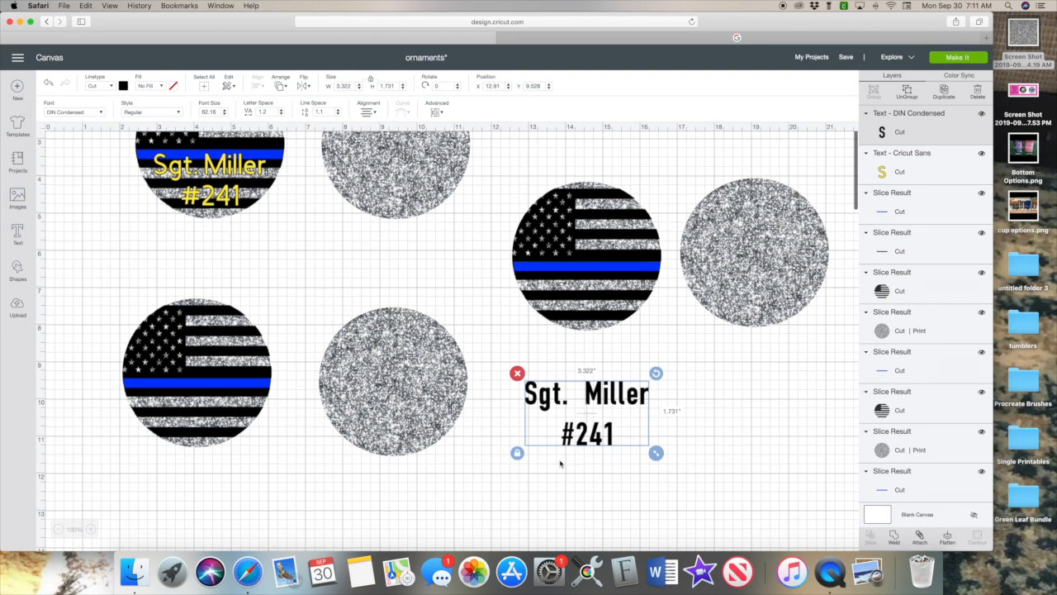
Ungroup the text, weld 'Sgt. Miller' and '#241' separately, and centre them.
click(912, 92)
drag(587, 377, 638, 405)
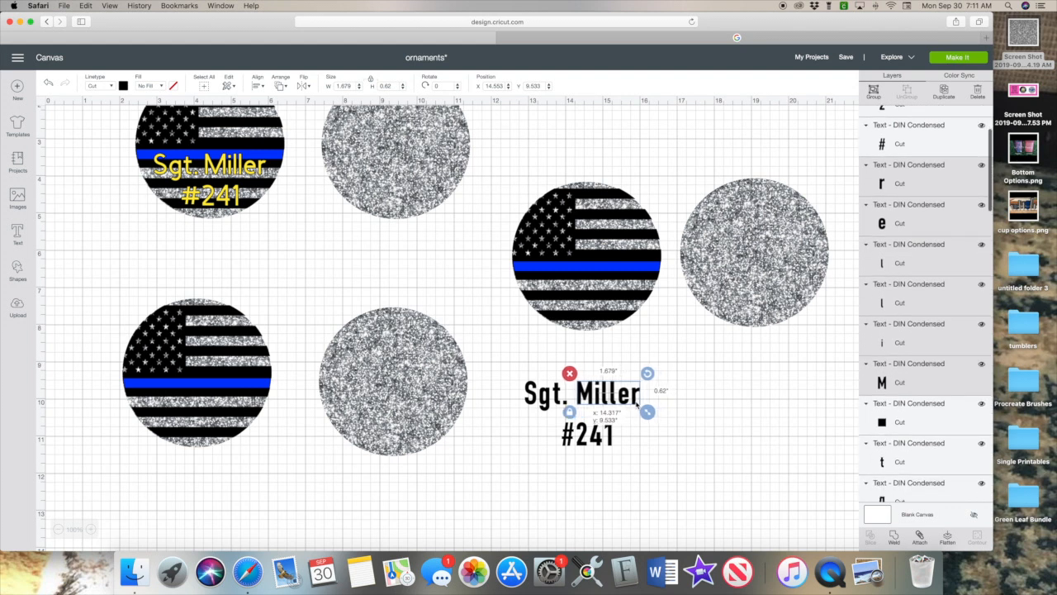
click(667, 405)
click(893, 537)
drag(535, 430, 671, 443)
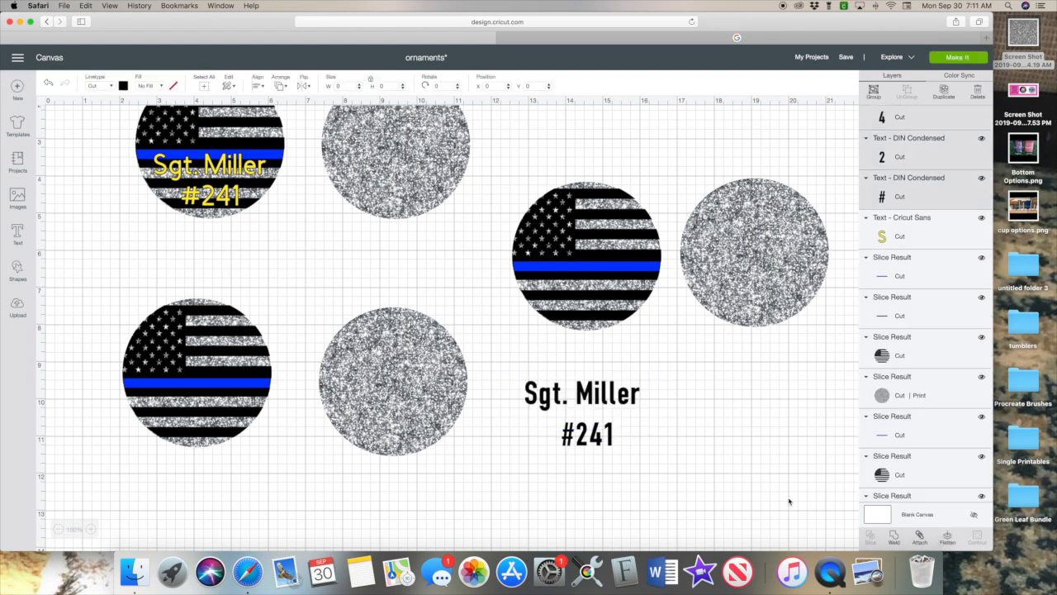
click(894, 538)
drag(580, 370, 627, 467)
click(264, 86)
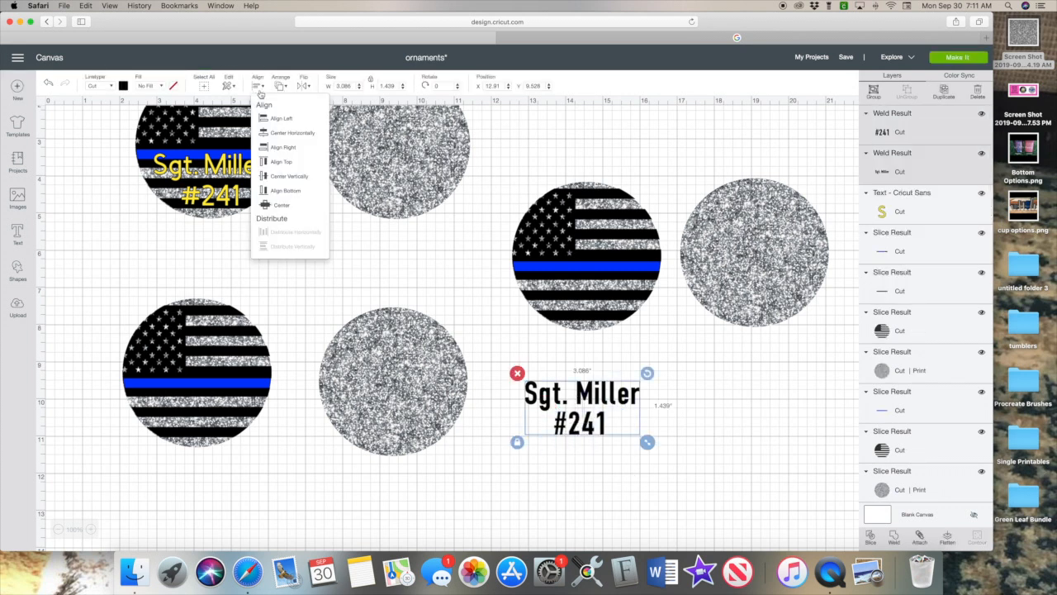
click(271, 135)
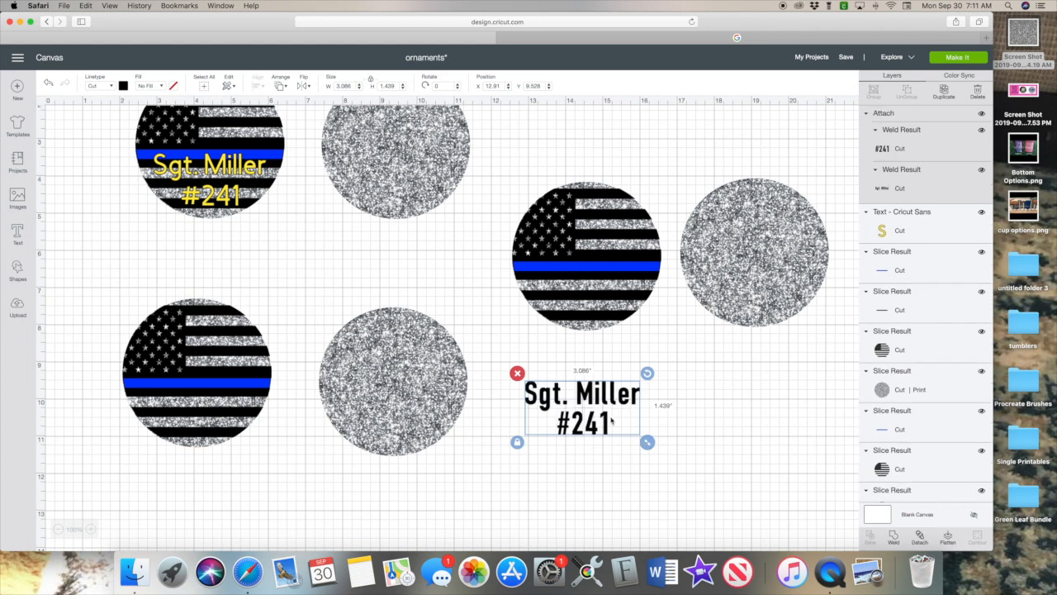
Fit the text onto the lower-middle glitter circle and duplicate it.
drag(611, 426, 464, 408)
drag(423, 363, 684, 408)
click(944, 95)
scroll(177, 117, up, 3)
click(405, 455)
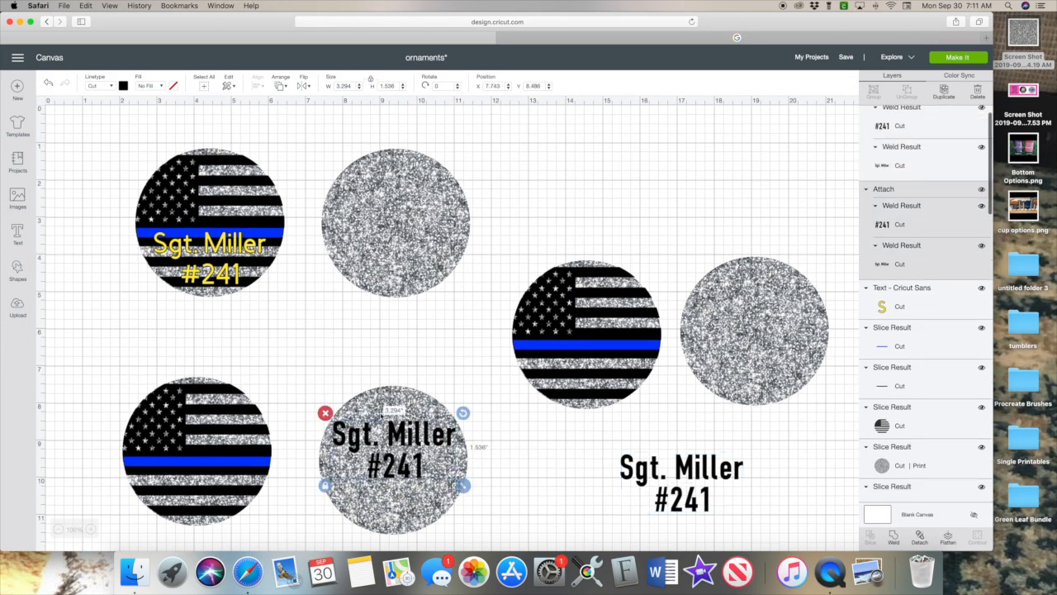
click(682, 478)
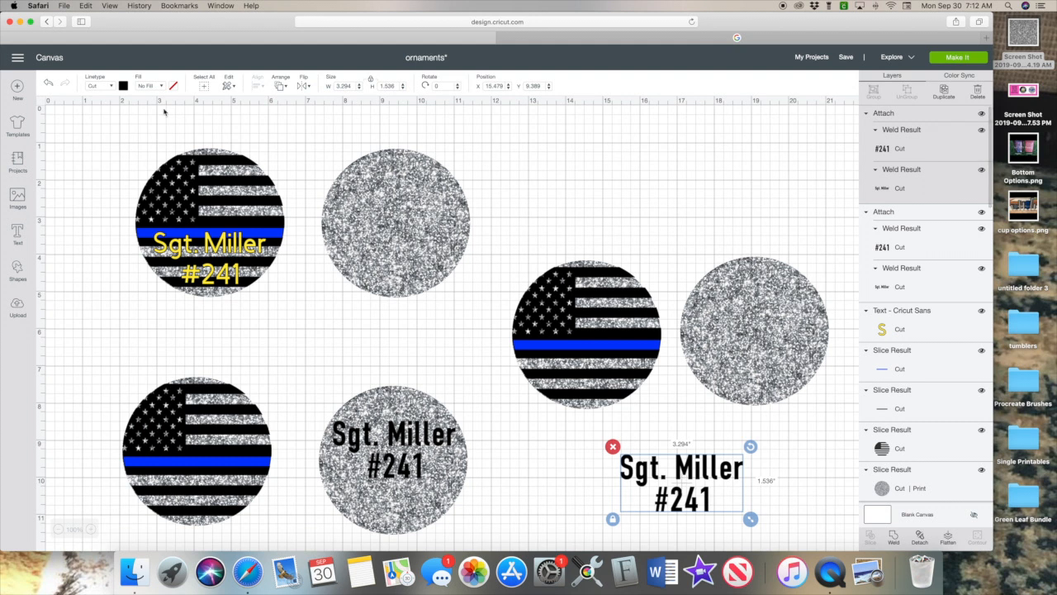
Make the copied text blue and place it on the right glitter circle.
click(123, 85)
click(160, 123)
drag(702, 473, 772, 327)
Choose the sheriff badge image from the recently uploaded images.
click(132, 337)
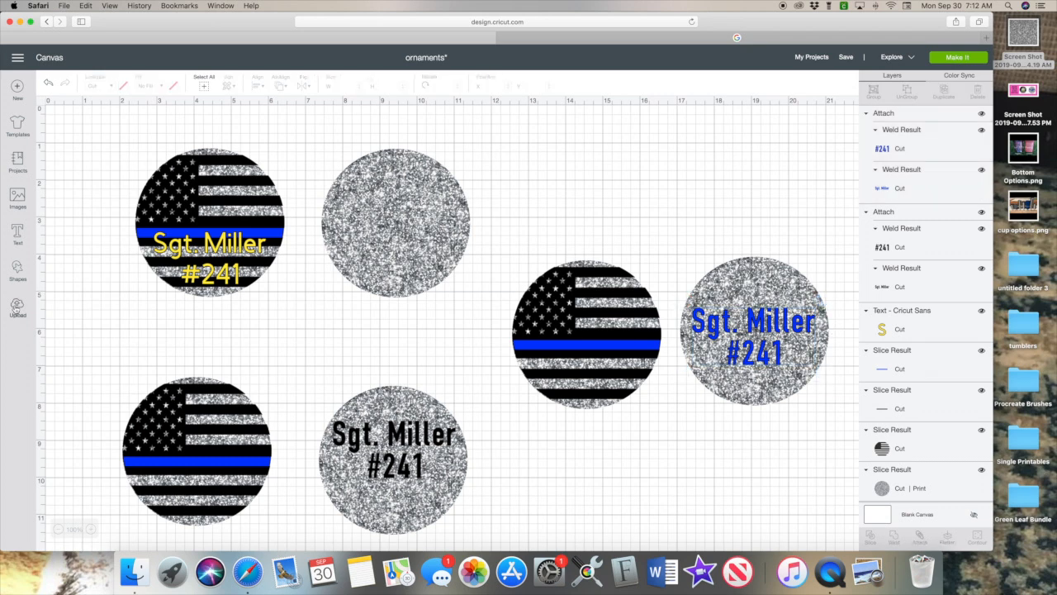
click(17, 307)
click(447, 389)
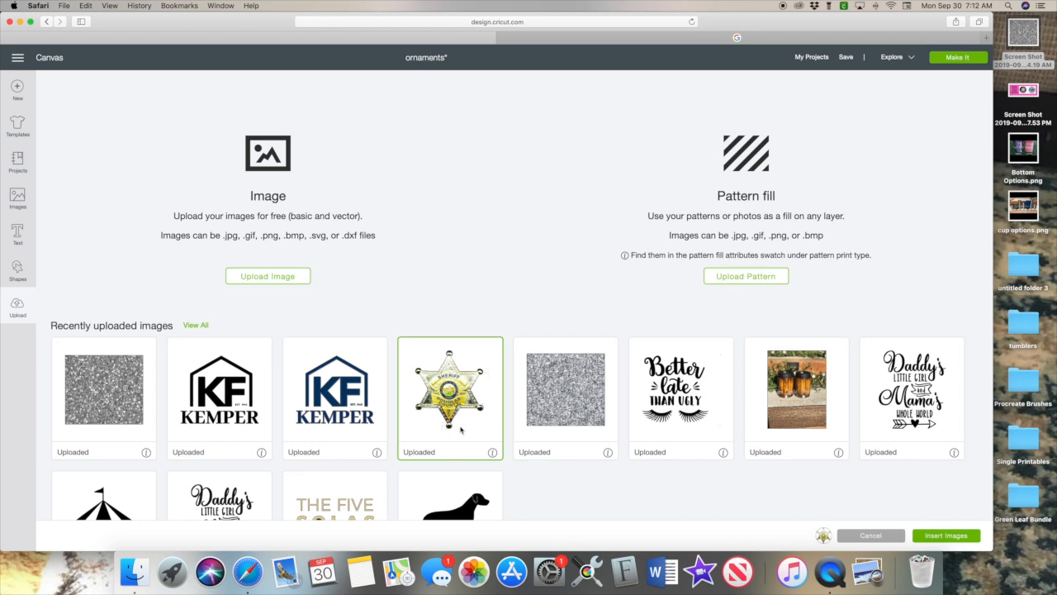
Insert the sheriff badge image onto the canvas.
drag(432, 418, 433, 458)
click(413, 394)
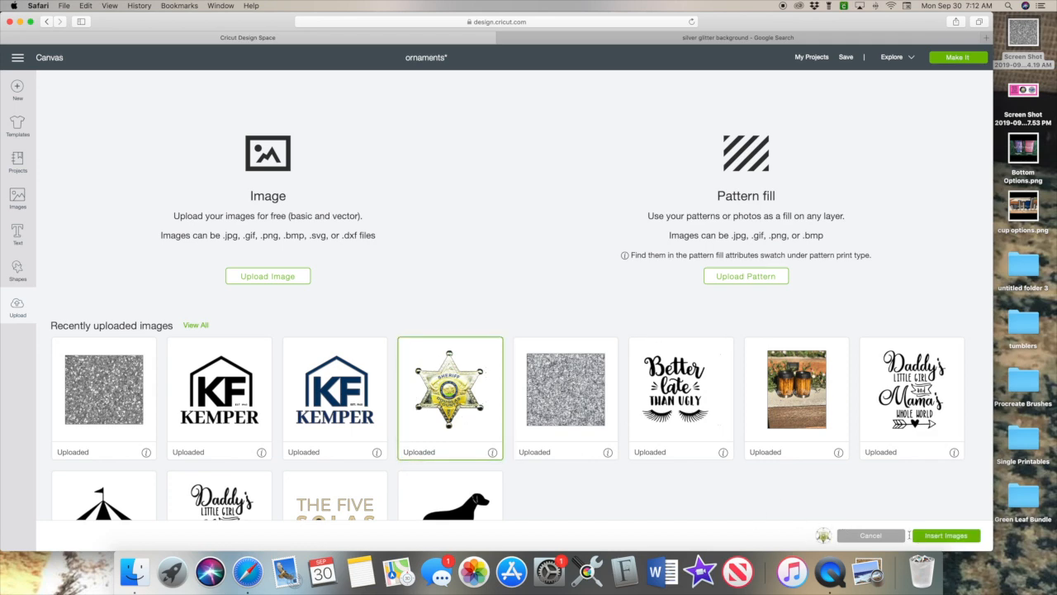
click(931, 535)
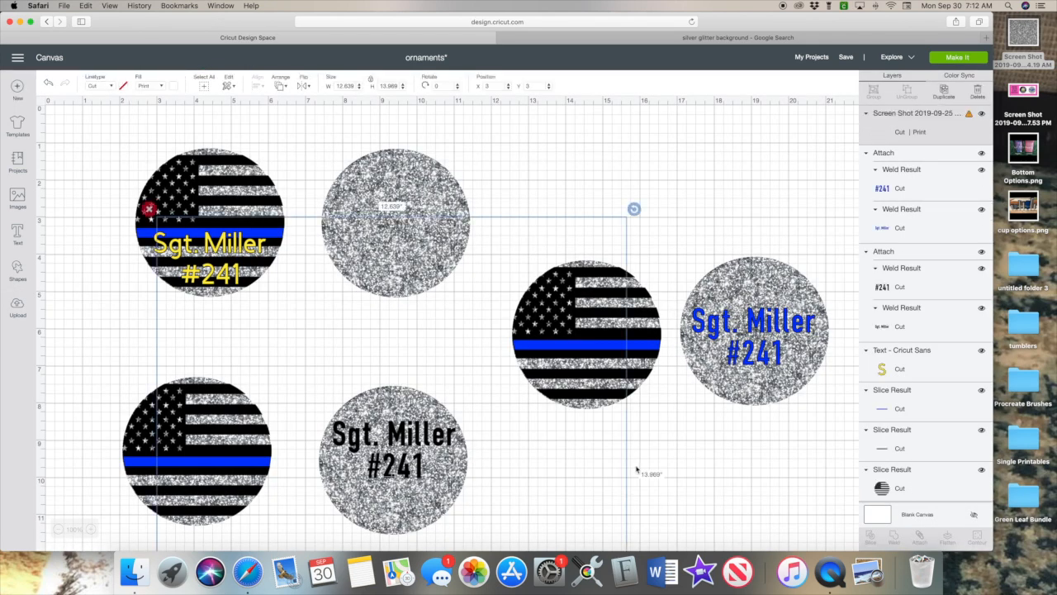
Scale the badge to about 3.44 x 3.8 in and centre it on the upper-middle glitter circle.
scroll(636, 470, down, 10)
drag(633, 448, 431, 228)
scroll(396, 428, up, 4)
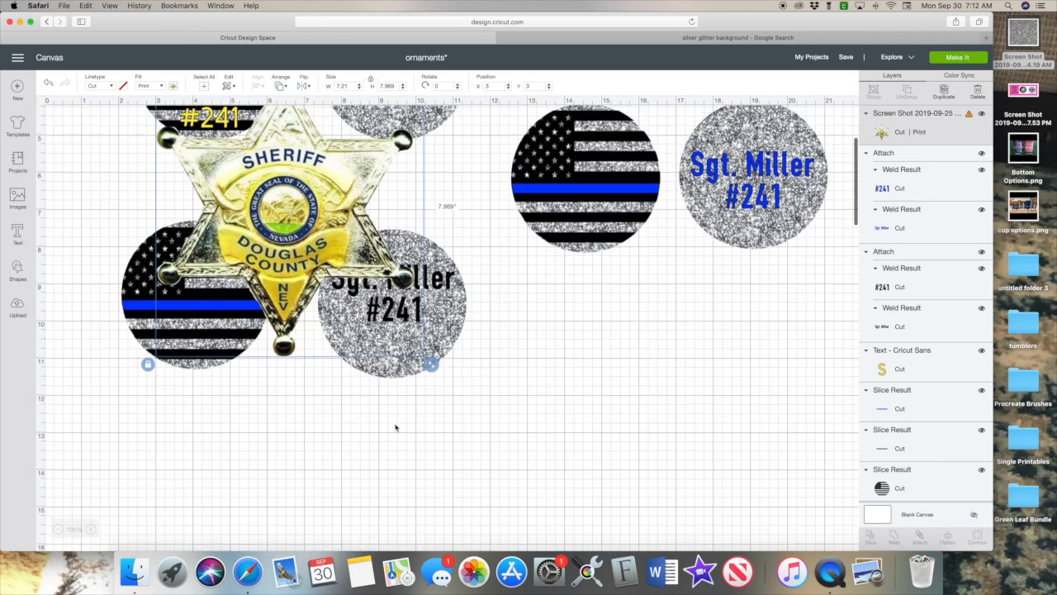
scroll(395, 428, up, 5)
drag(431, 520, 278, 353)
drag(211, 296, 392, 222)
drag(456, 287, 468, 300)
drag(428, 245, 430, 248)
click(475, 236)
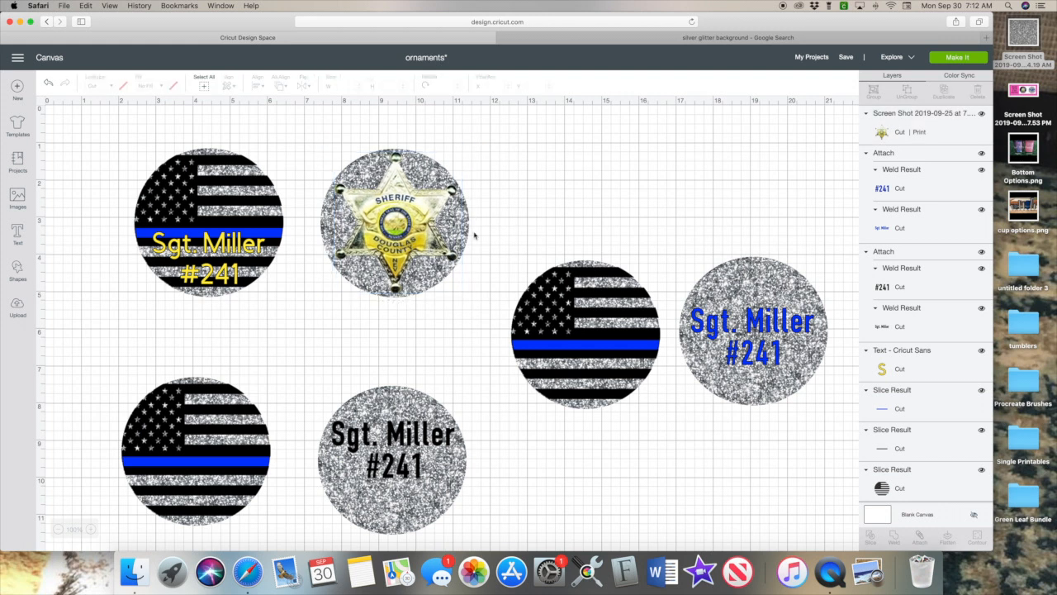
Duplicate the badge, shrink the copy and place it on the lower-left flag circle.
click(404, 233)
click(943, 91)
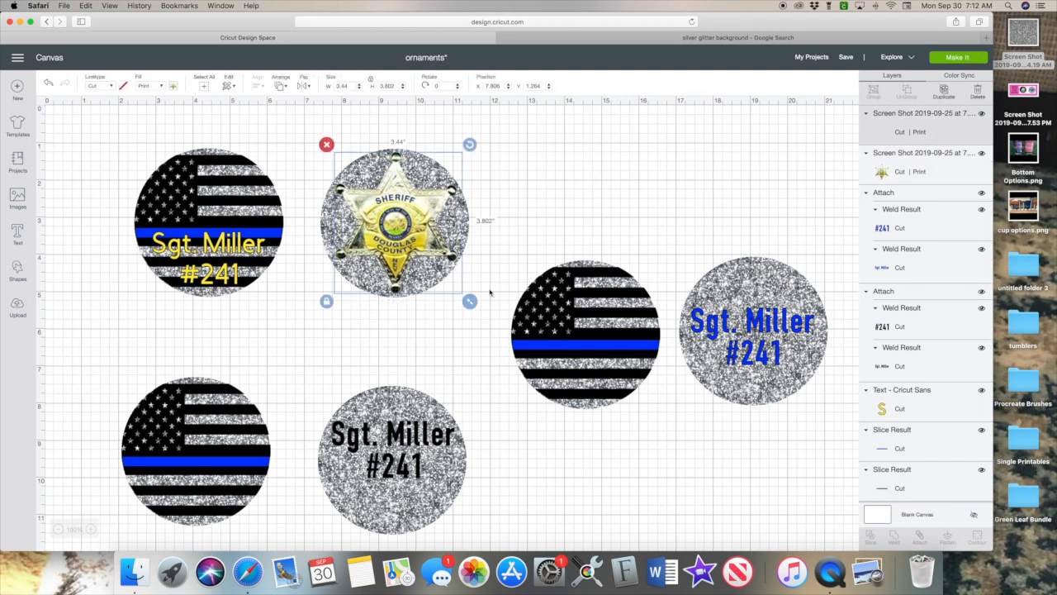
drag(415, 232, 306, 385)
scroll(305, 385, down, 2)
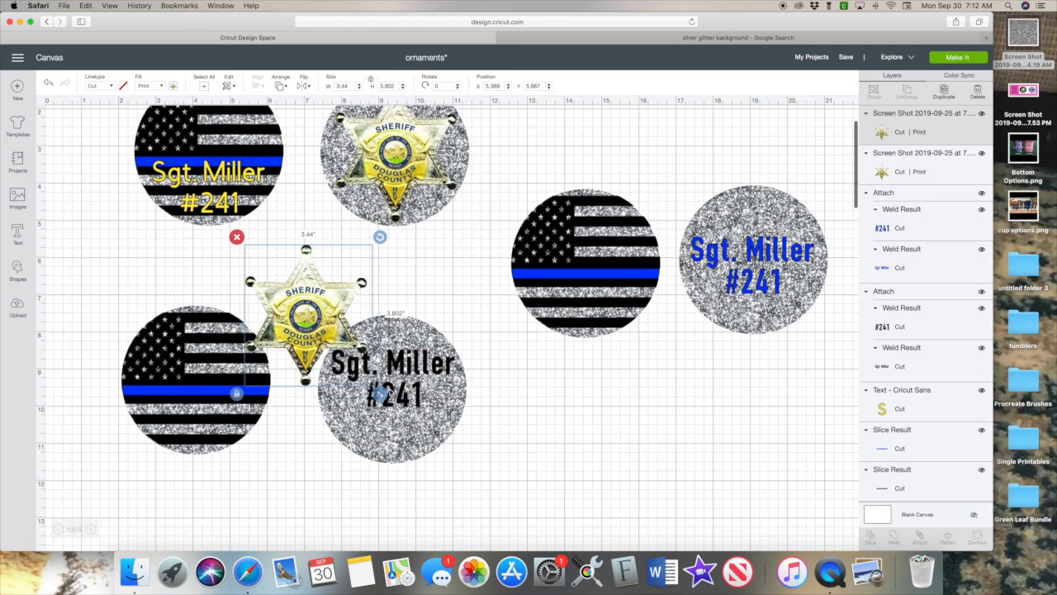
drag(378, 393, 333, 345)
drag(299, 296, 217, 418)
drag(253, 465, 237, 447)
drag(205, 404, 202, 417)
drag(234, 459, 211, 435)
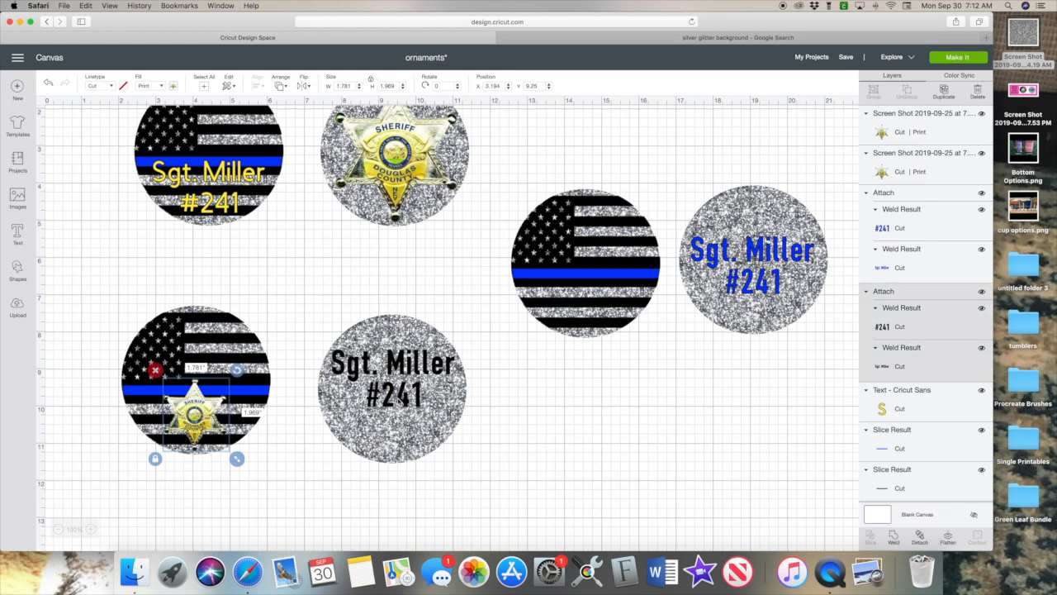
Duplicate the small badge and set the spare copy off to the side.
click(402, 398)
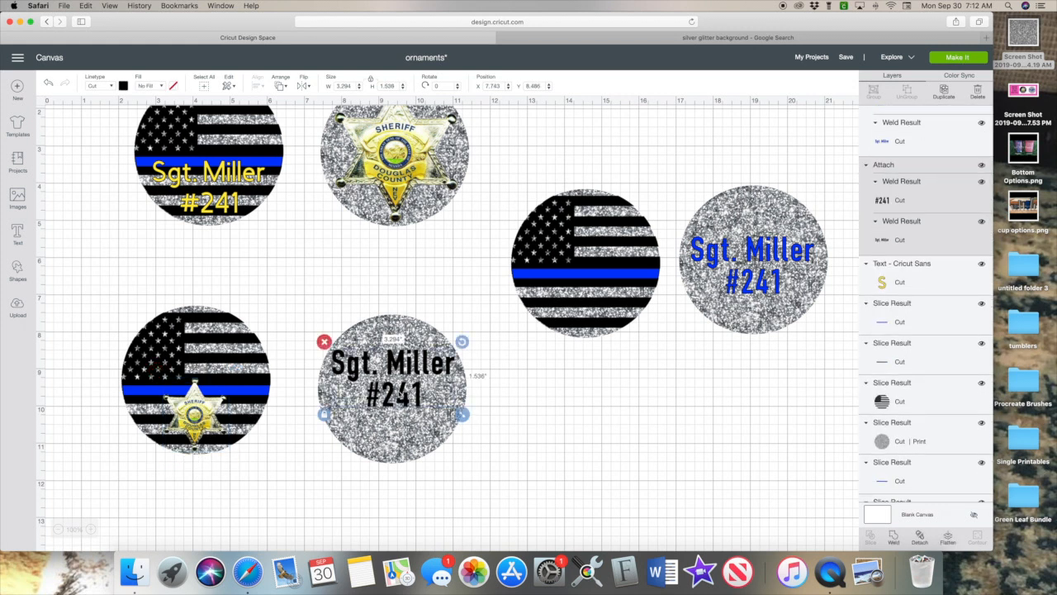
click(203, 411)
click(946, 93)
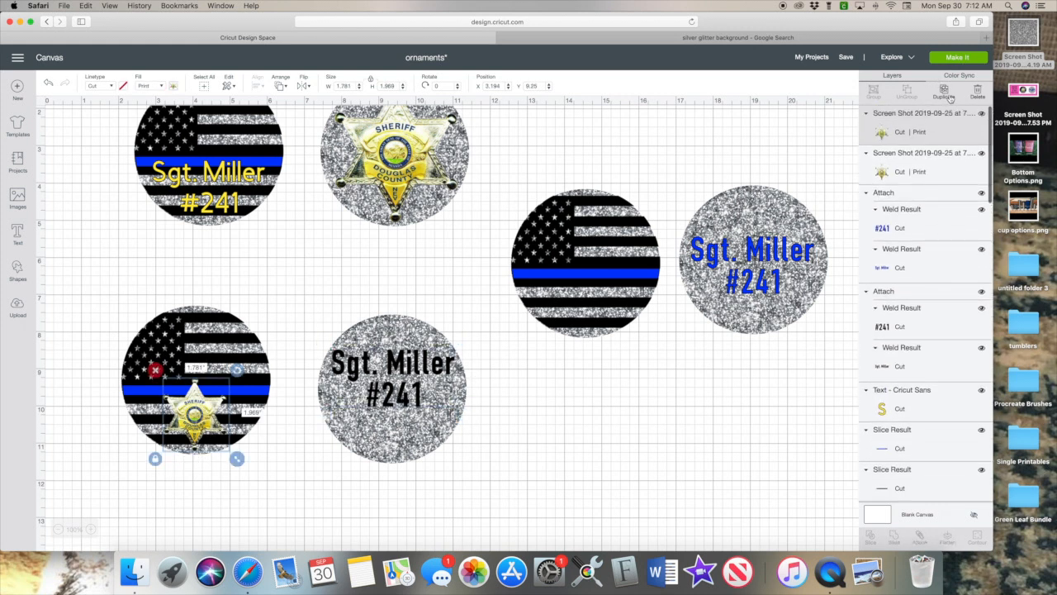
click(946, 93)
drag(213, 435, 676, 360)
Reposition and resize the black 'Sgt. Miller #241' text on its circle.
click(733, 281)
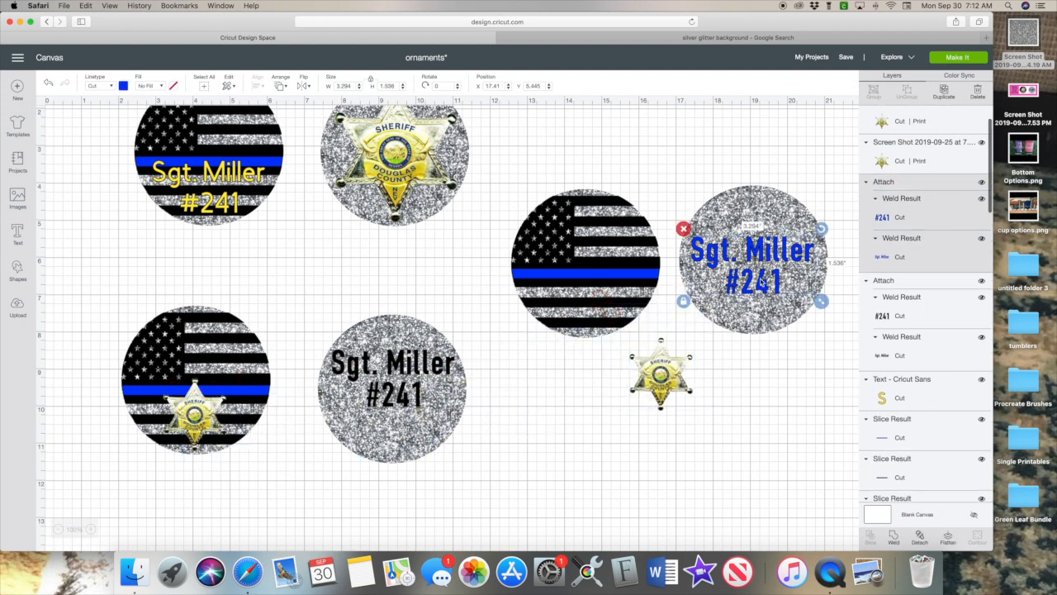
drag(394, 392, 394, 407)
drag(462, 428, 477, 437)
drag(414, 385, 407, 386)
drag(470, 438, 469, 437)
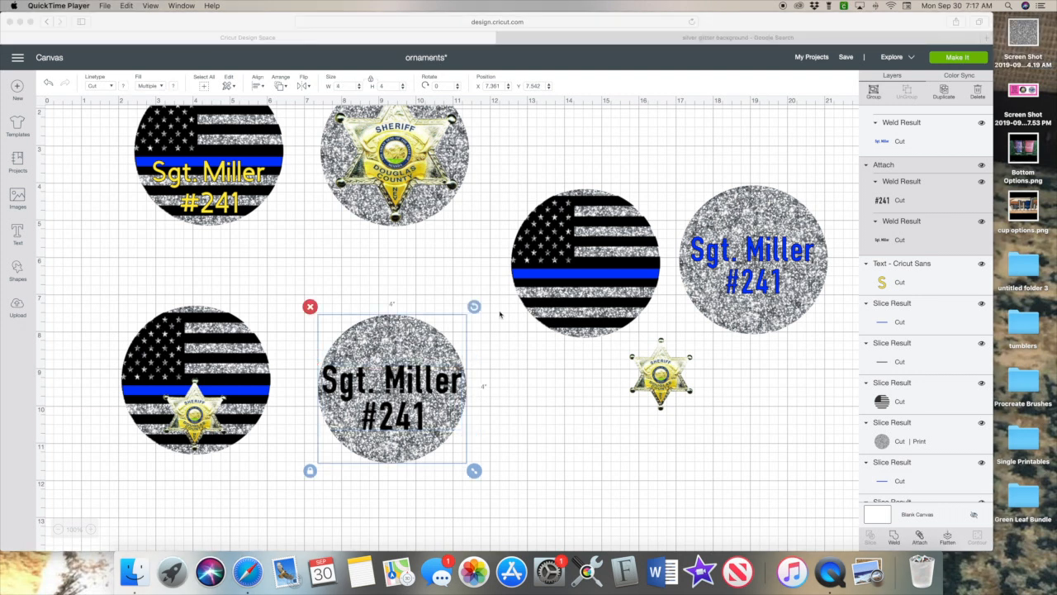
click(510, 407)
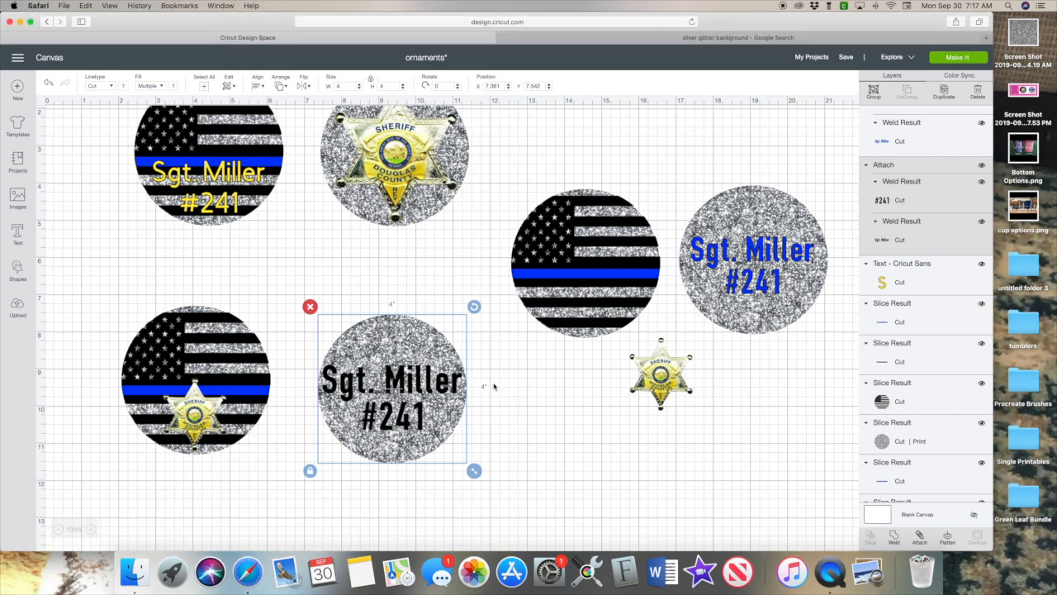
click(471, 486)
click(404, 417)
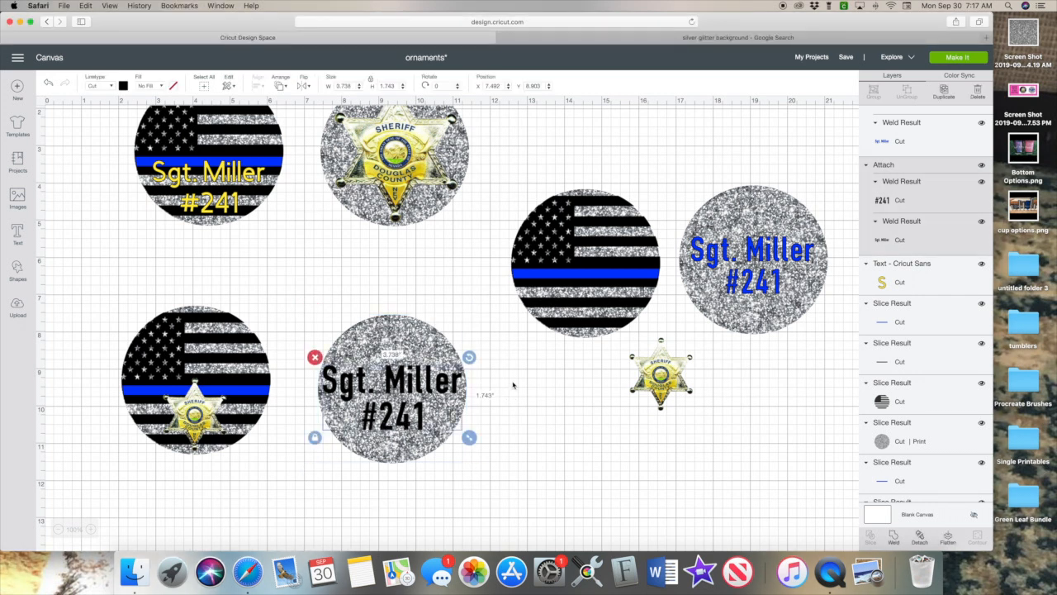
click(553, 476)
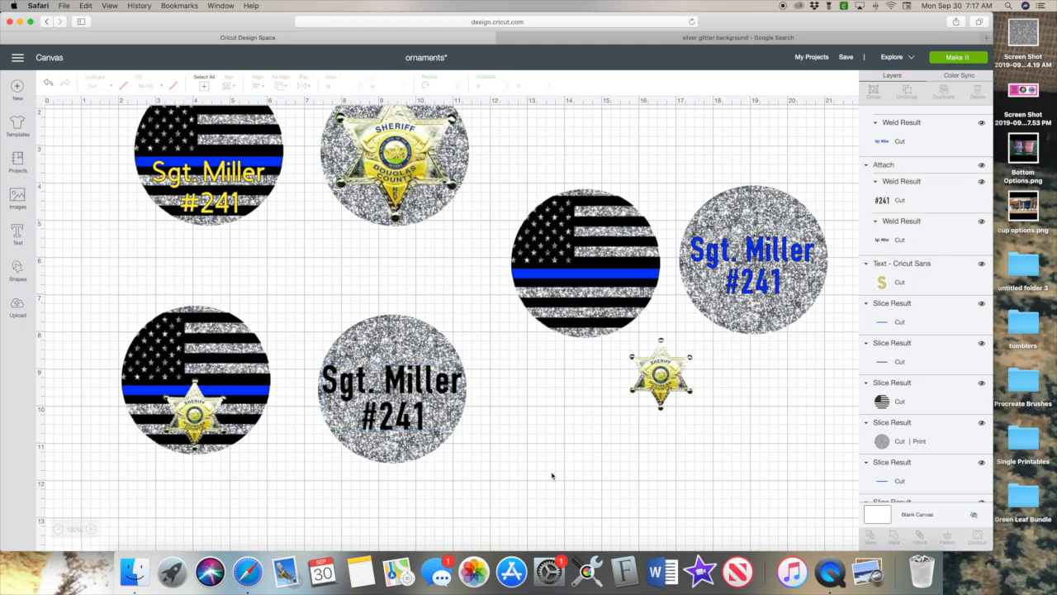
click(764, 283)
drag(817, 302, 775, 249)
Move the spare badge beneath the blue text and shrink it slightly.
drag(654, 385, 750, 314)
drag(798, 353, 789, 337)
click(695, 398)
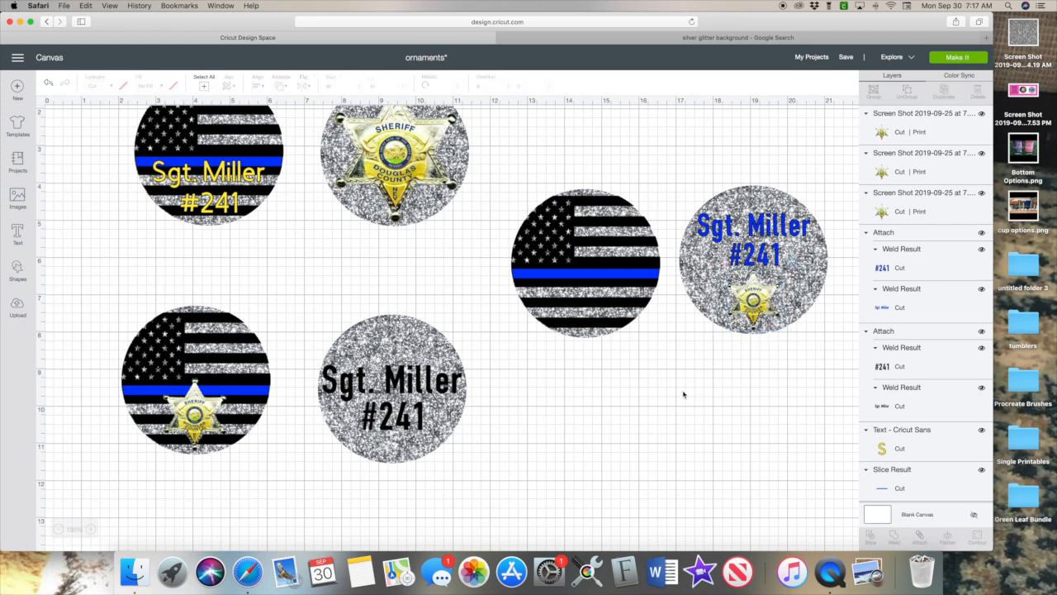
Shift the right two circles slightly down-left, then select the top two circles.
scroll(684, 392, up, 3)
drag(578, 219, 818, 393)
drag(776, 332, 775, 339)
click(669, 456)
drag(118, 171, 430, 270)
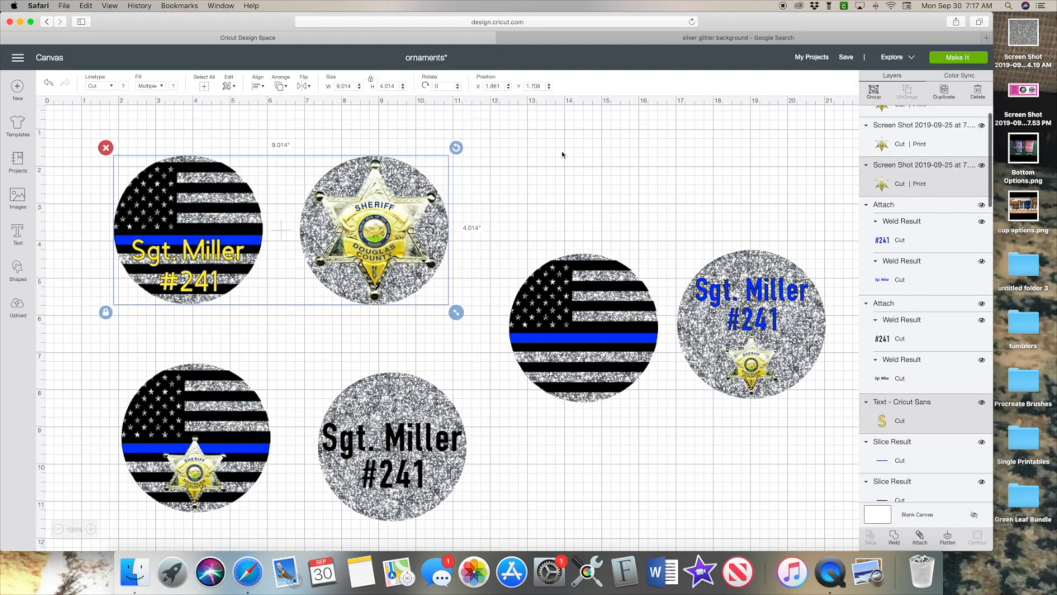
click(563, 153)
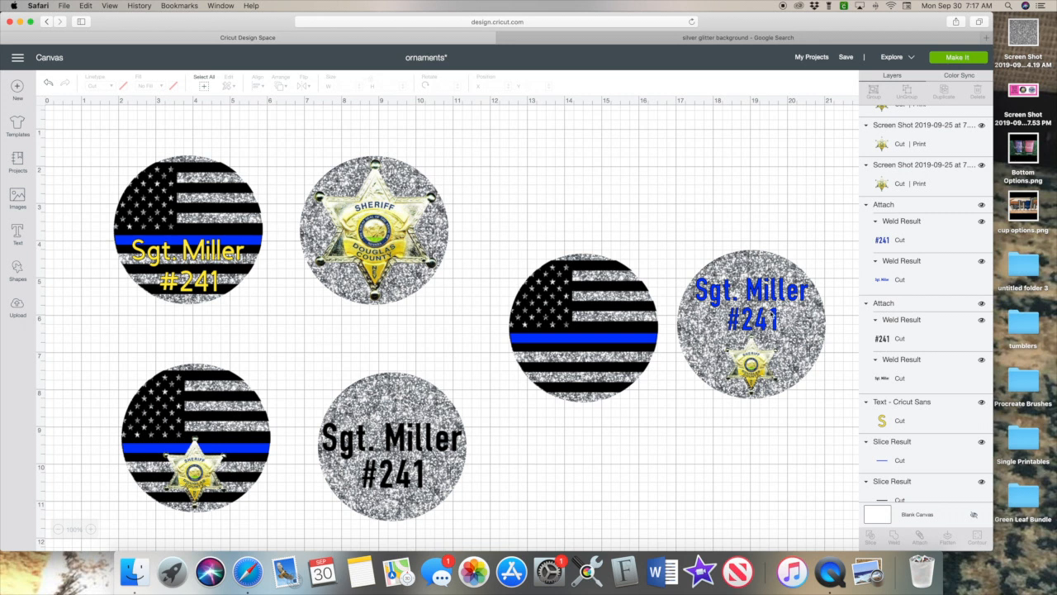
click(759, 291)
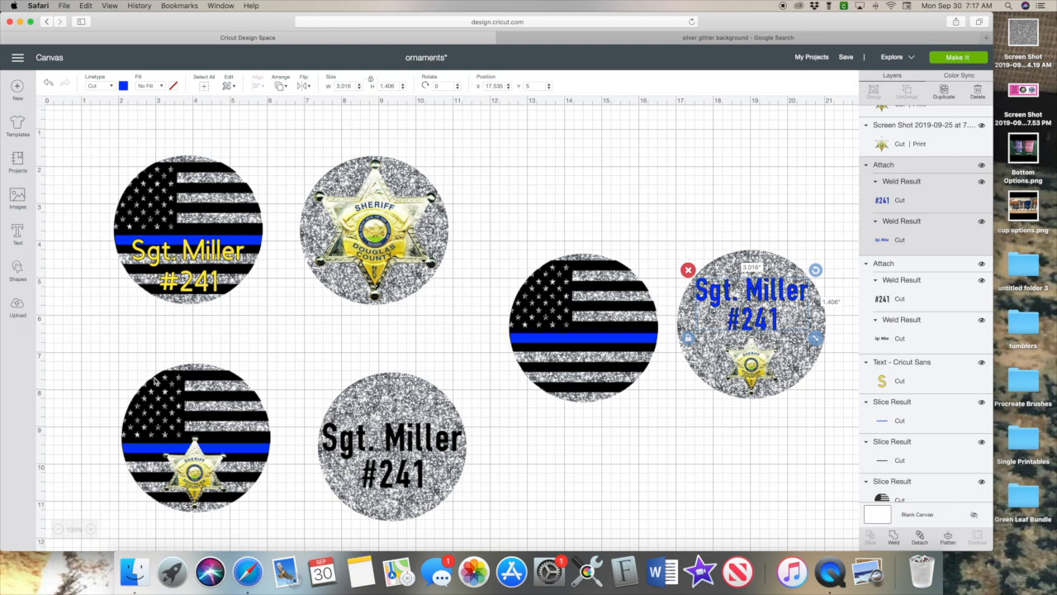
click(776, 190)
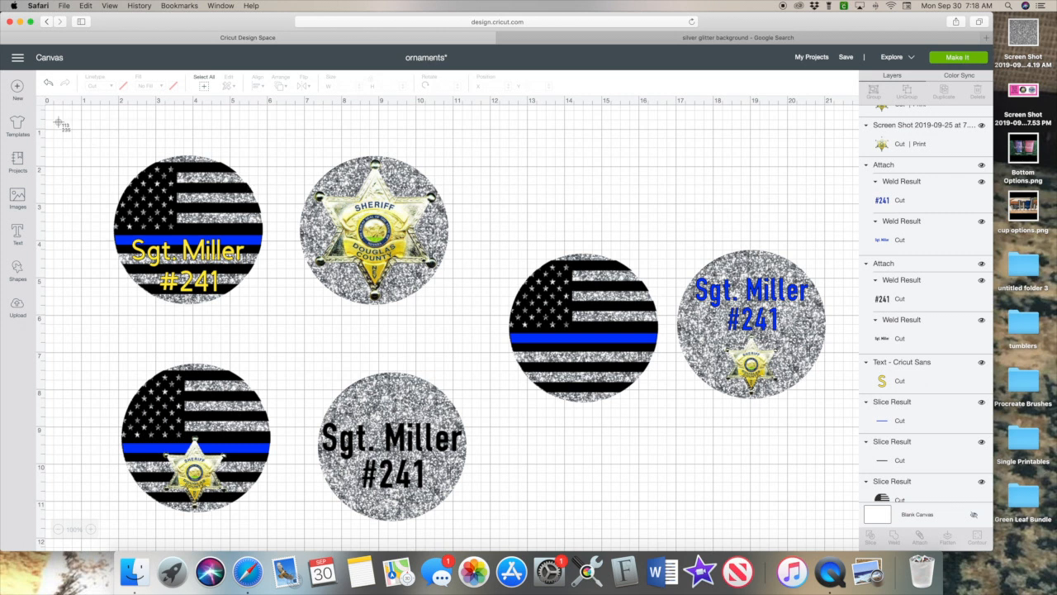
drag(58, 122, 857, 547)
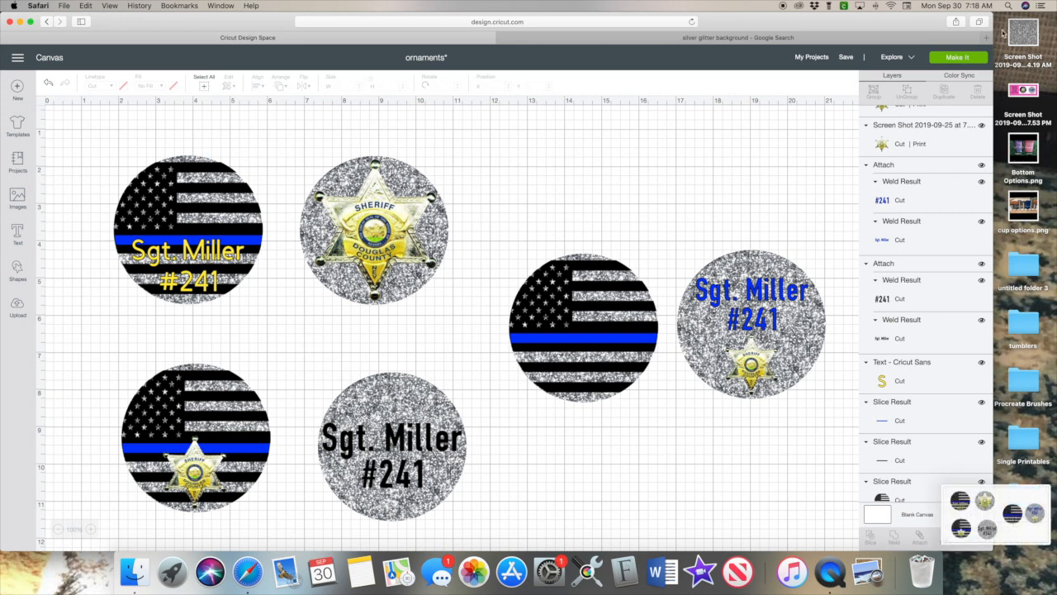